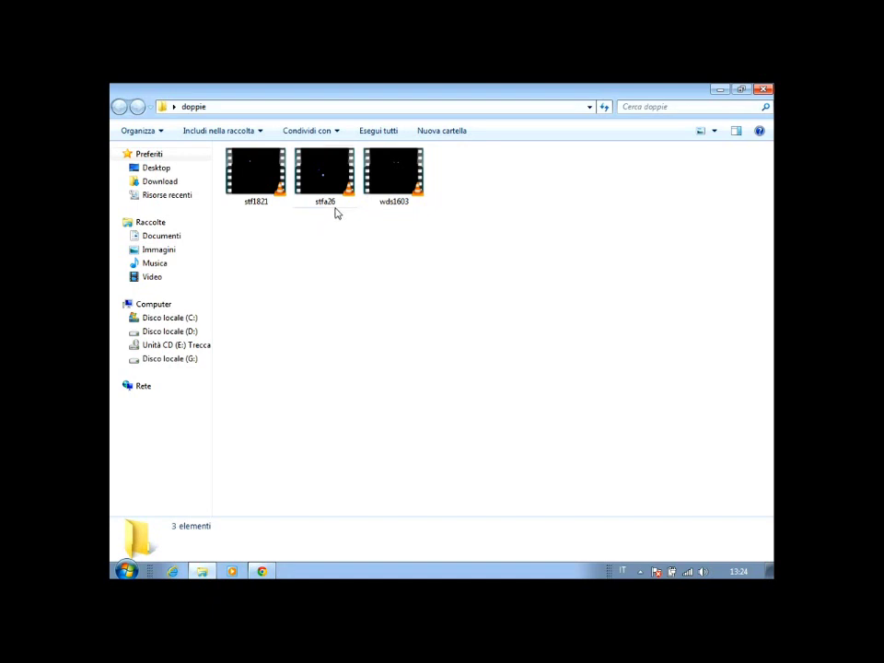
Minimise the doppie folder window, launch Reduc from the desktop and maximise its window
mouse_move(335, 208)
click(723, 90)
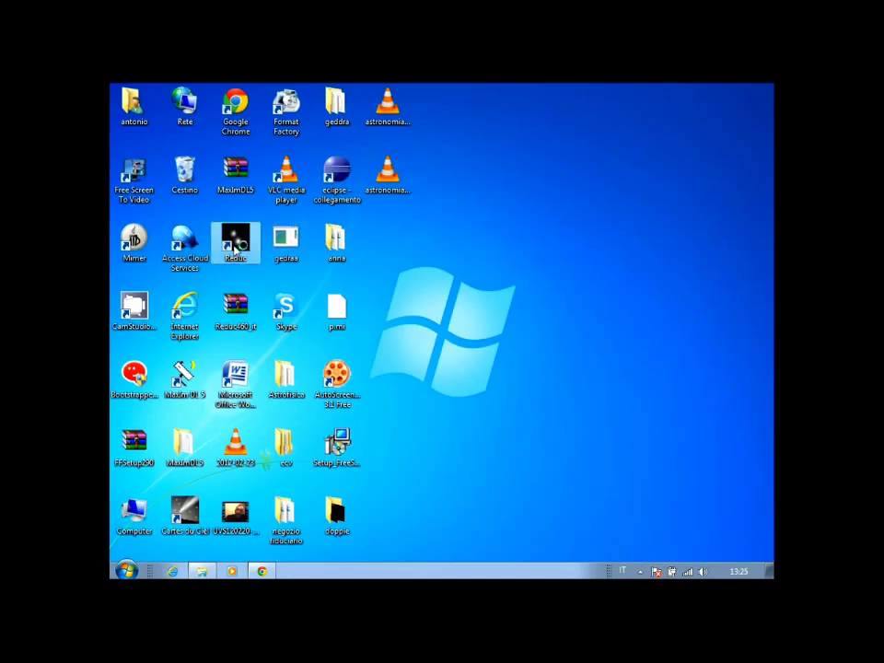
double_click(235, 241)
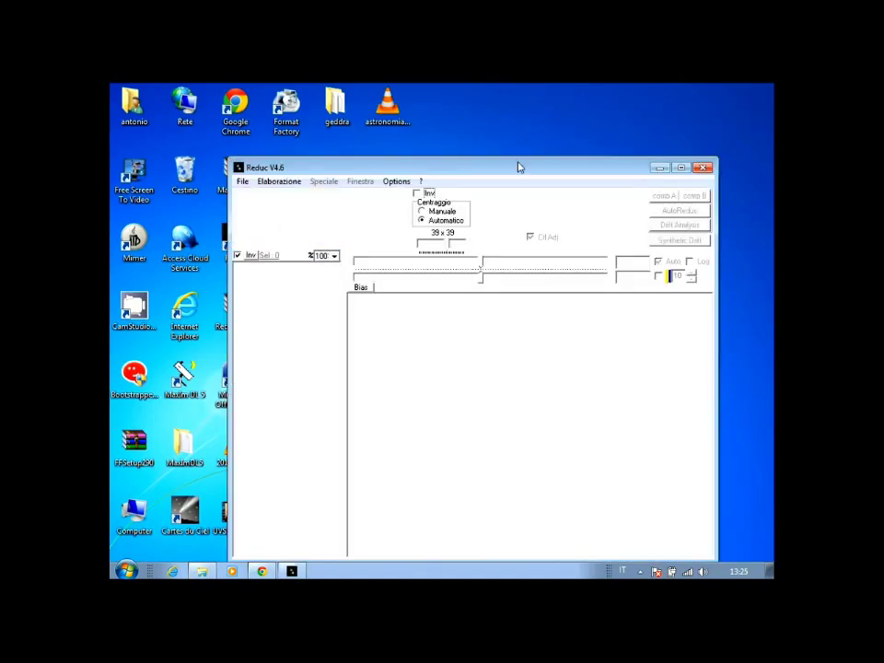
click(681, 168)
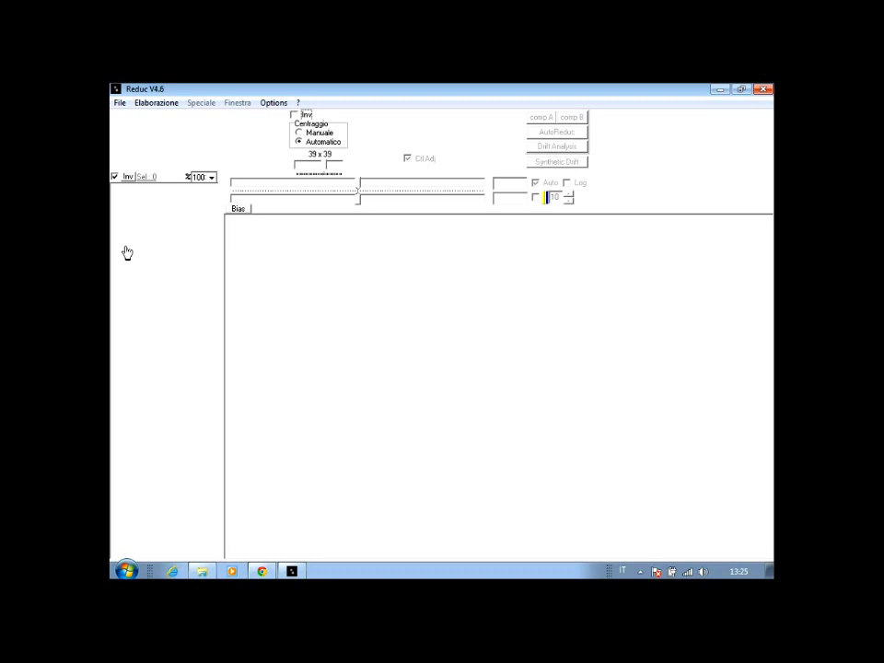
Start the AVI to BMP conversion and browse to the doppie folder on the desktop for the source video
click(121, 103)
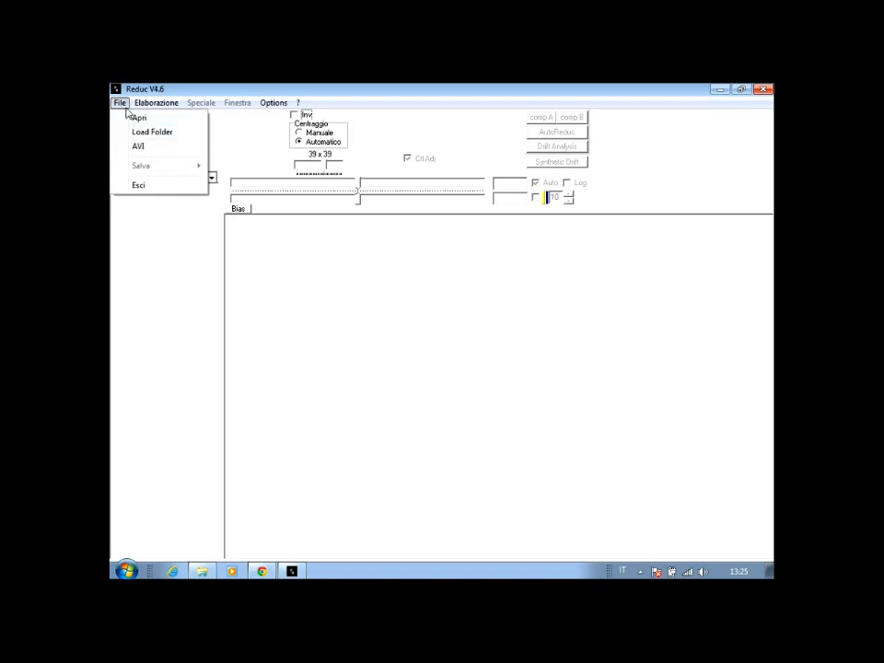
click(140, 147)
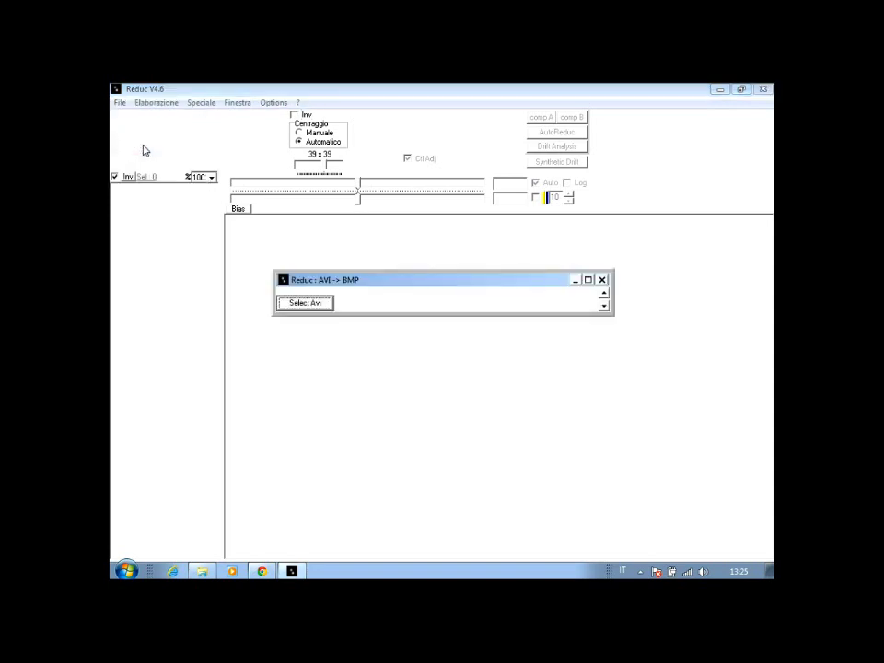
click(306, 303)
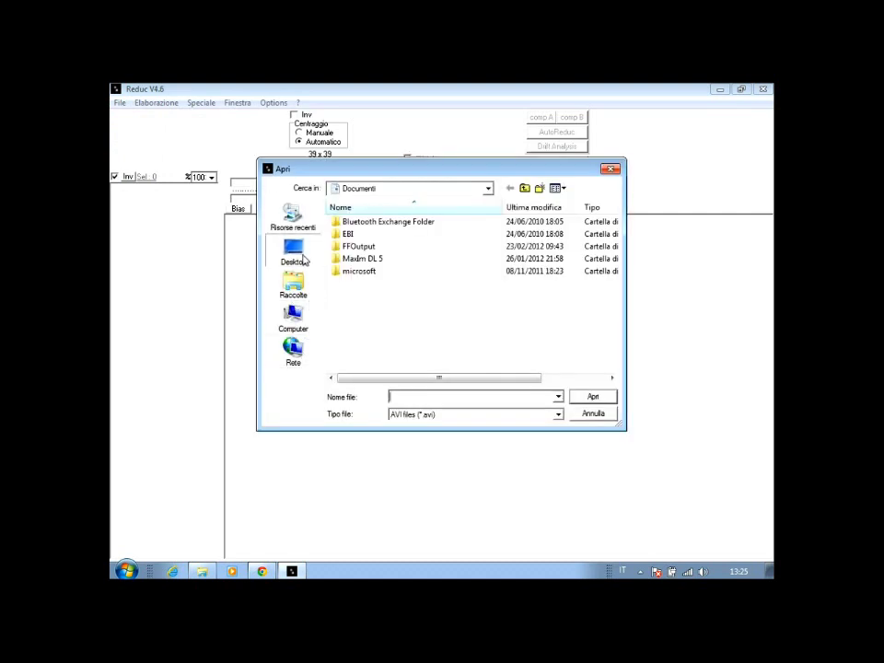
click(293, 252)
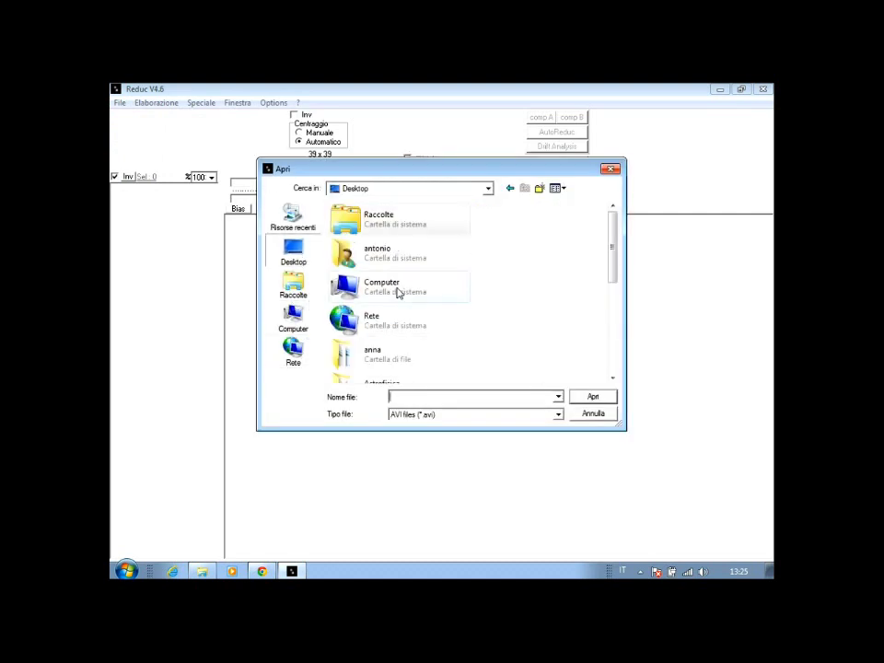
drag(613, 259, 604, 319)
double_click(353, 286)
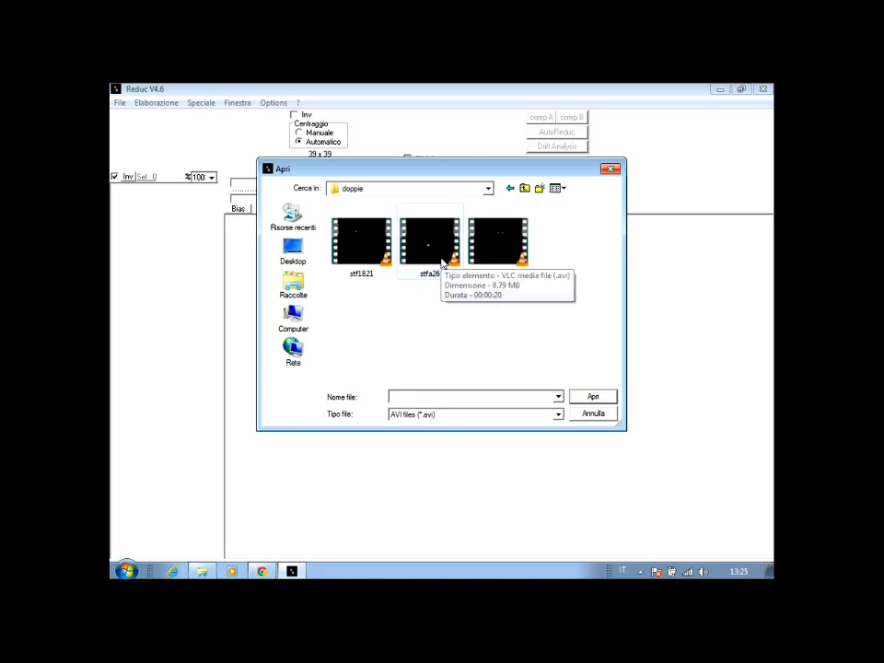
Create a new folder named stfa26 inside doppie and move the stfa26 video into it
click(539, 190)
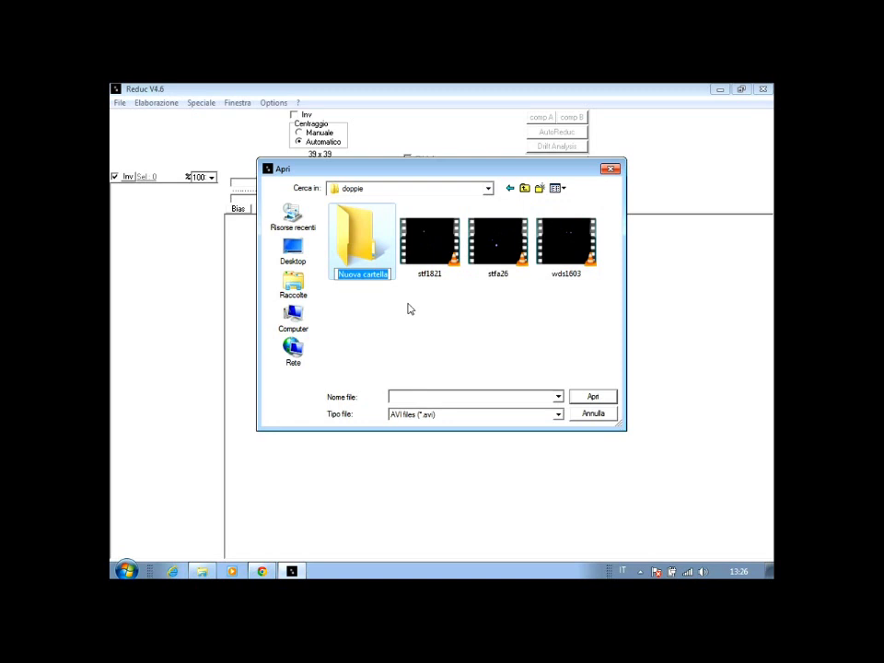
text(stfa26)
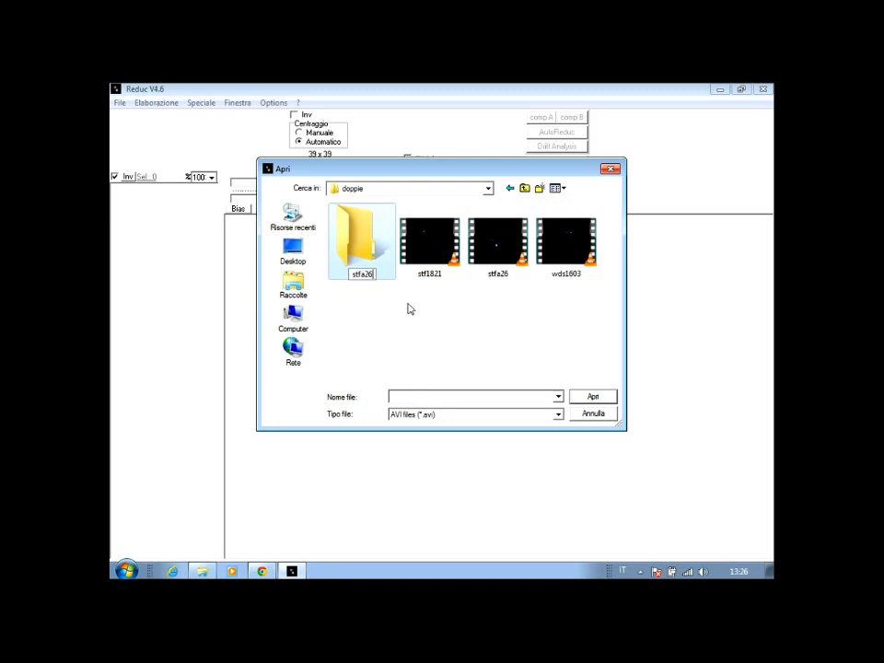
drag(502, 258, 360, 257)
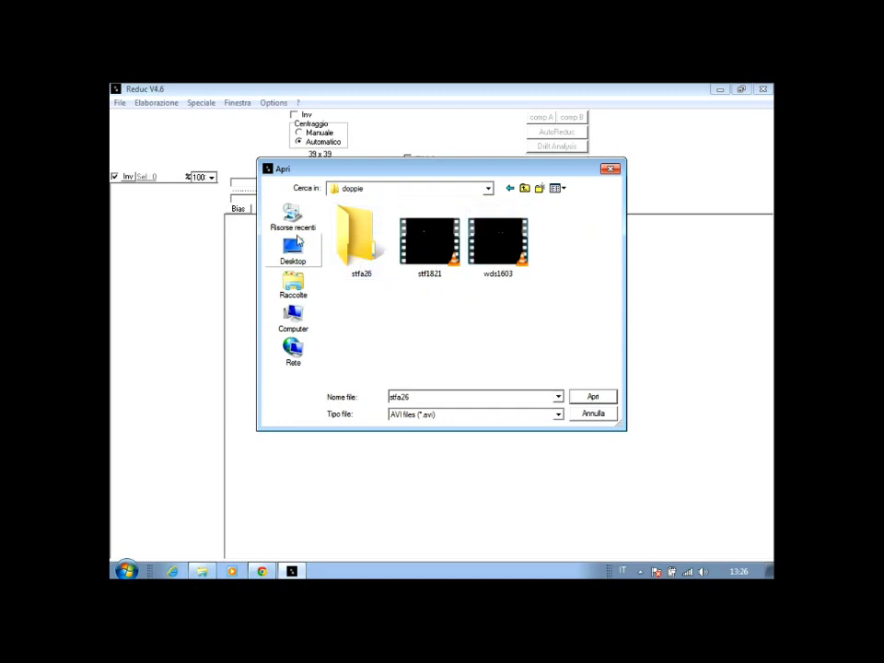
Load the stfa26 video from the stfa26 folder and convert it to BMP frames with the base name stfa26
double_click(348, 240)
click(367, 243)
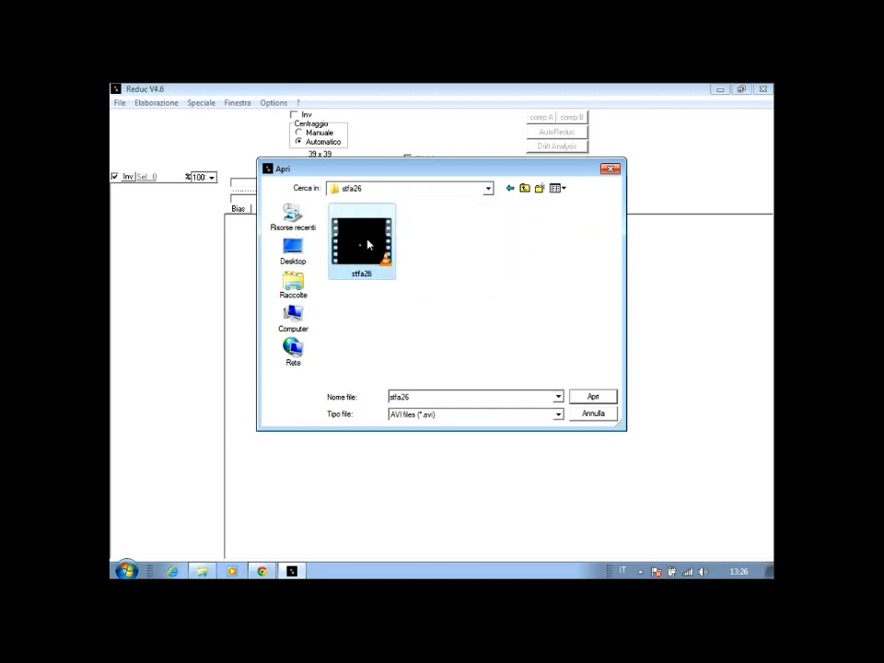
click(597, 400)
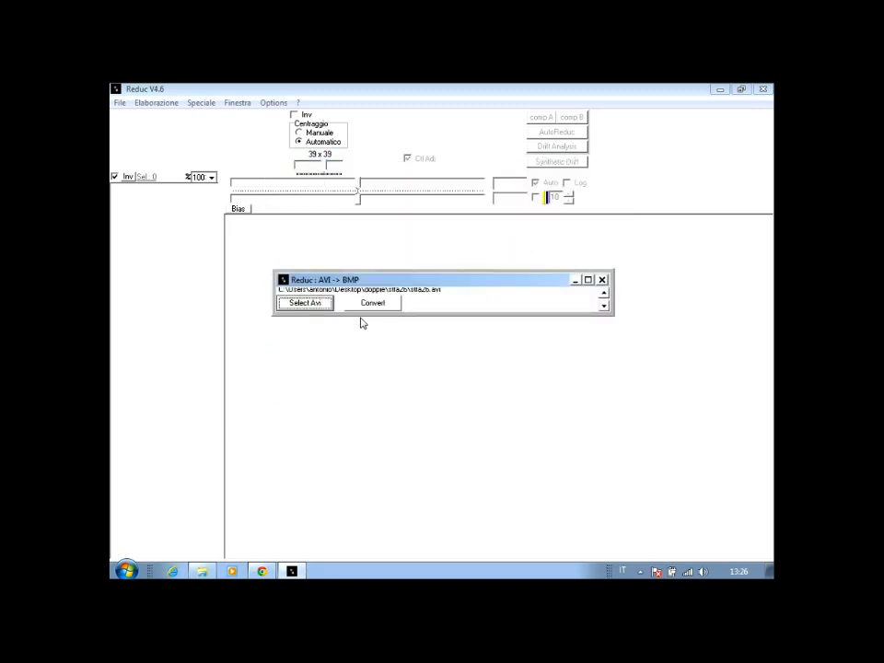
click(371, 302)
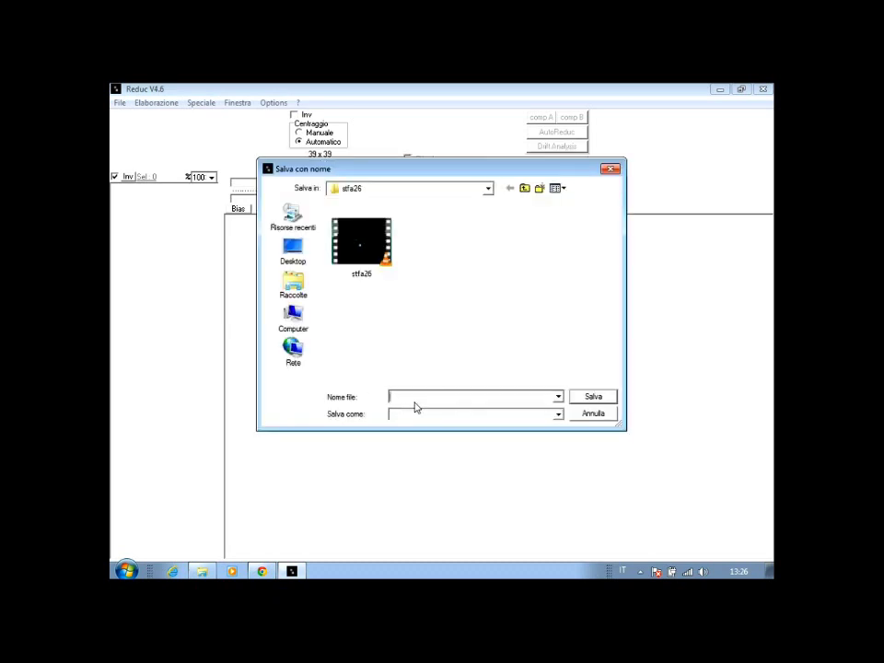
text(stfa)
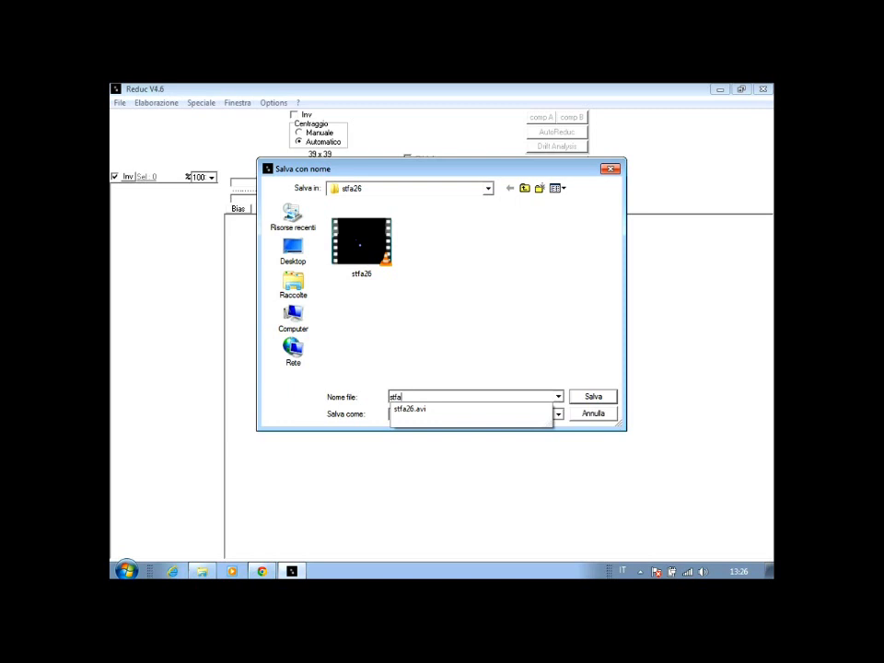
text(26)
click(595, 397)
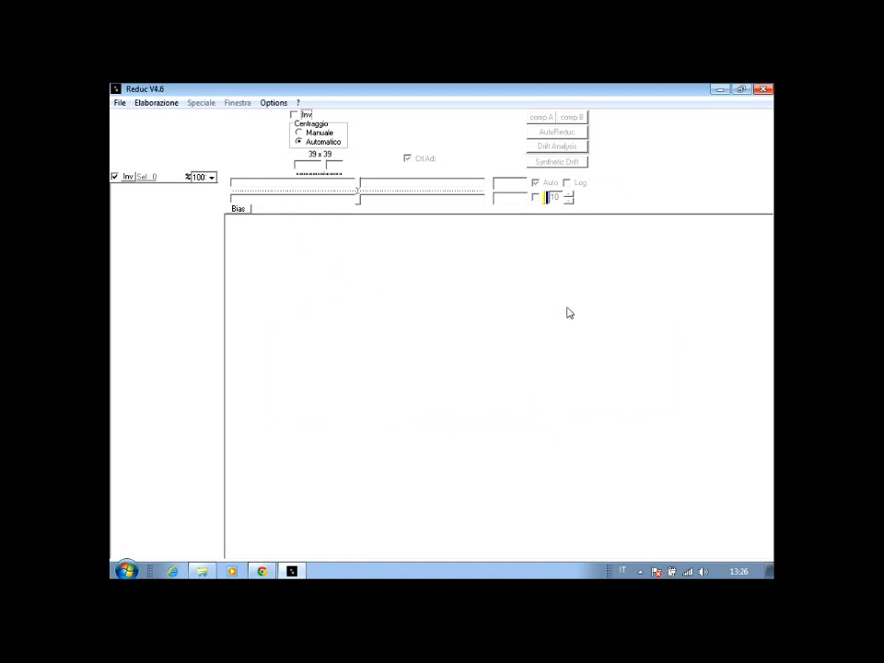
Start opening images from the stfa26 folder and show its files in the details view
click(120, 103)
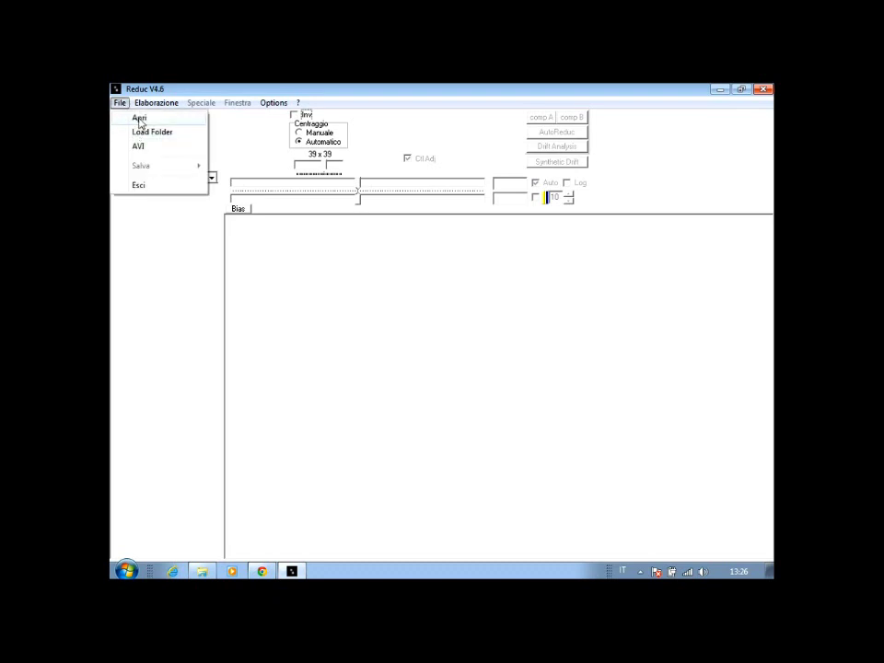
click(139, 120)
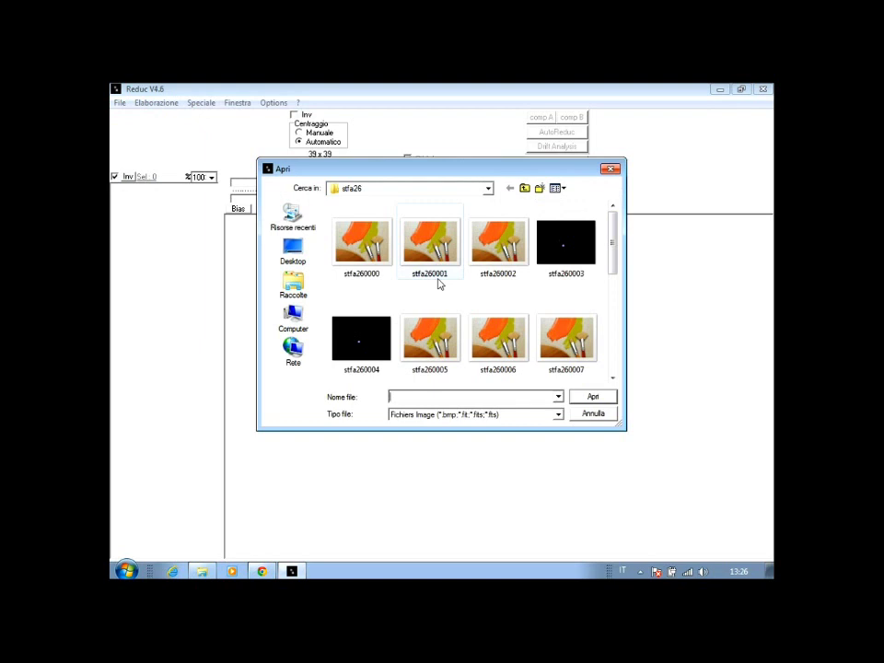
mouse_move(613, 251)
mouse_down()
mouse_move(614, 366)
mouse_move(616, 257)
mouse_up()
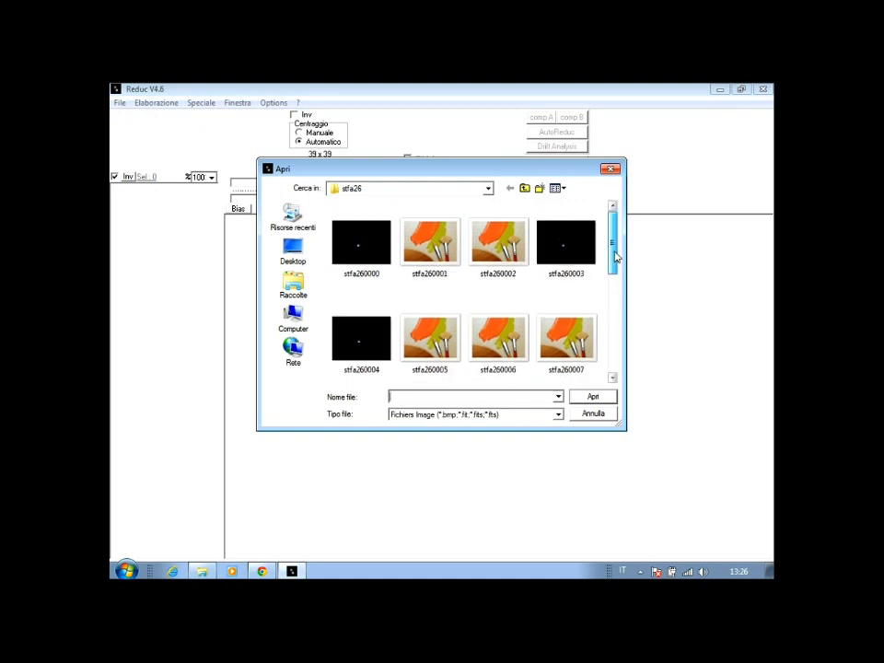
scroll(574, 207, down, 5)
click(558, 188)
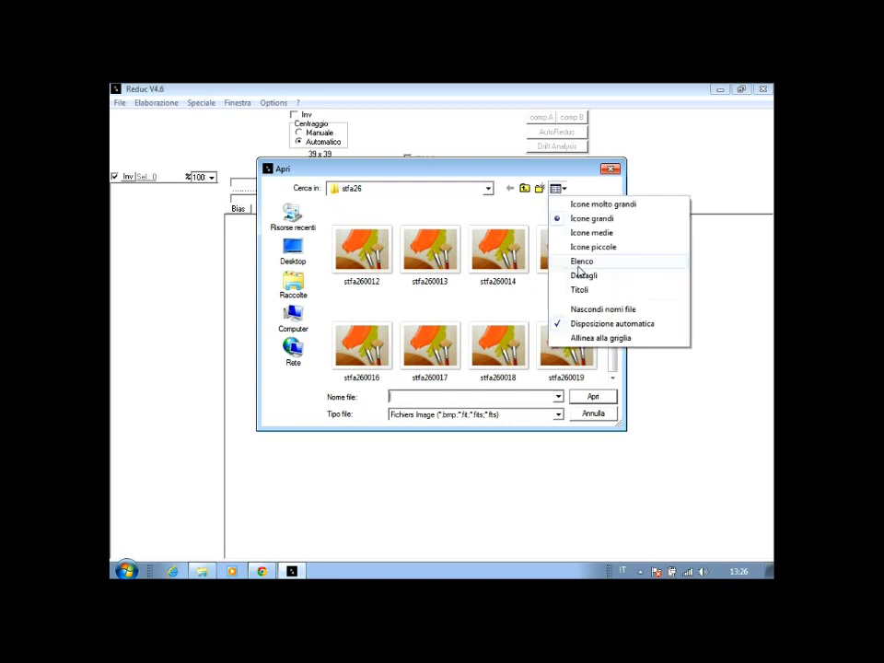
click(582, 275)
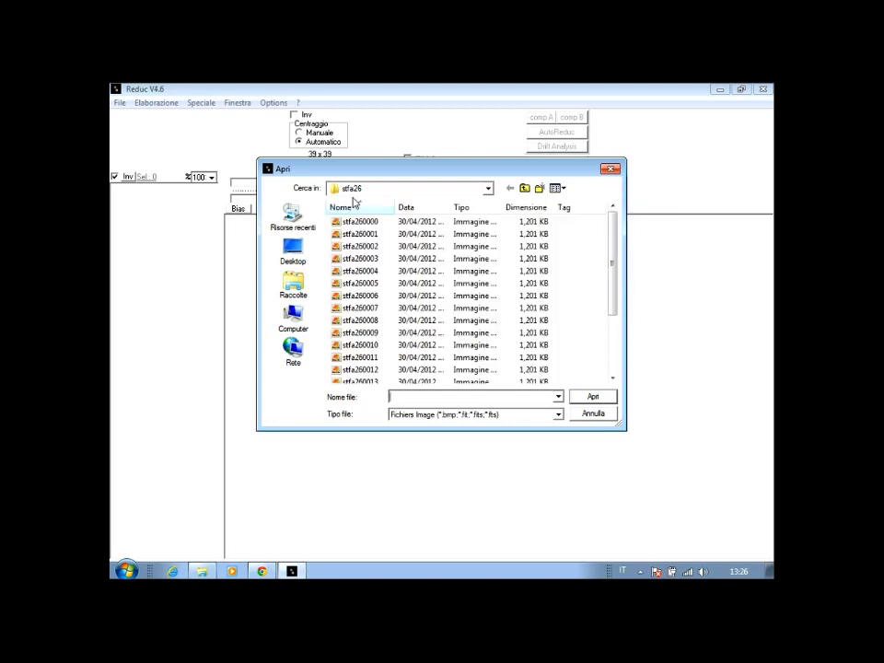
Select all the frames from stfa260000 to stfa260019 and load them into the image list
click(369, 222)
shift+click(384, 235)
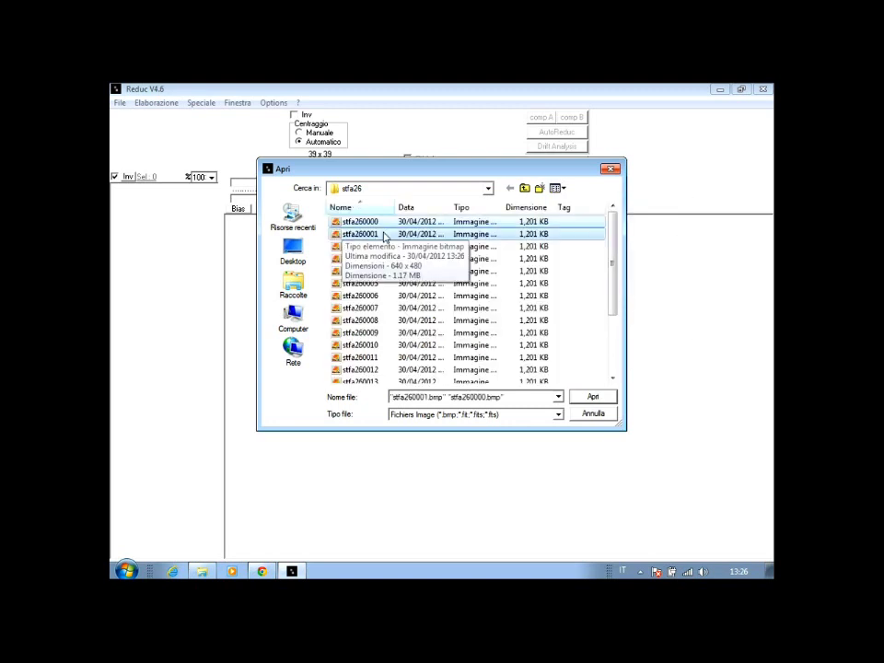
key(shift+Down)
key(shift+Down)
key(shift+Down)
key(shift+Down)
key(shift+Down)
key(shift+Down)
key(shift+Down)
key(shift+Down)
key(shift+Down)
key(shift+Down)
key(shift+Down)
key(shift+Down)
key(shift+Down)
key(shift+Down)
key(shift+Down)
key(shift+Down)
key(shift+Down)
key(shift+Down)
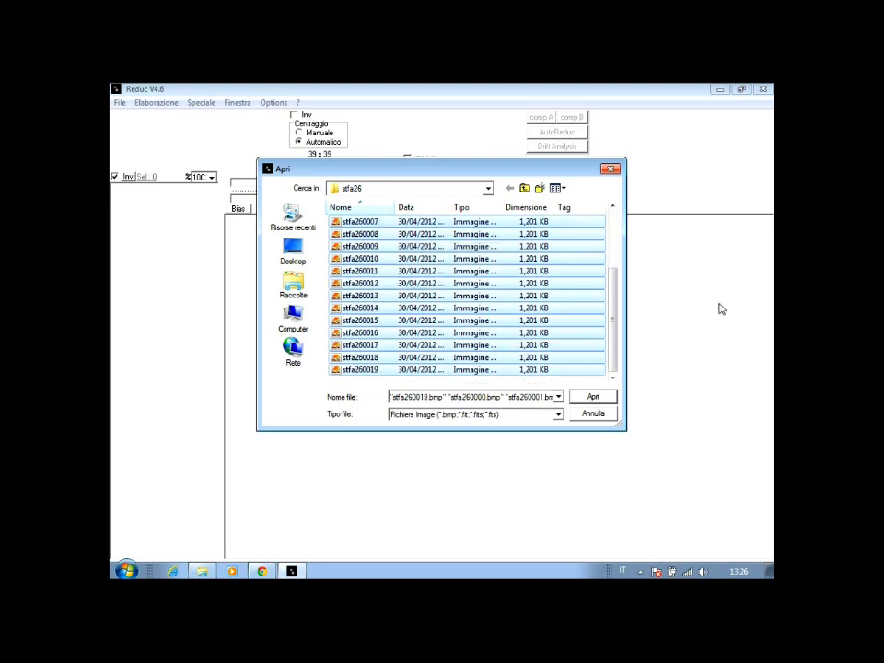
click(590, 396)
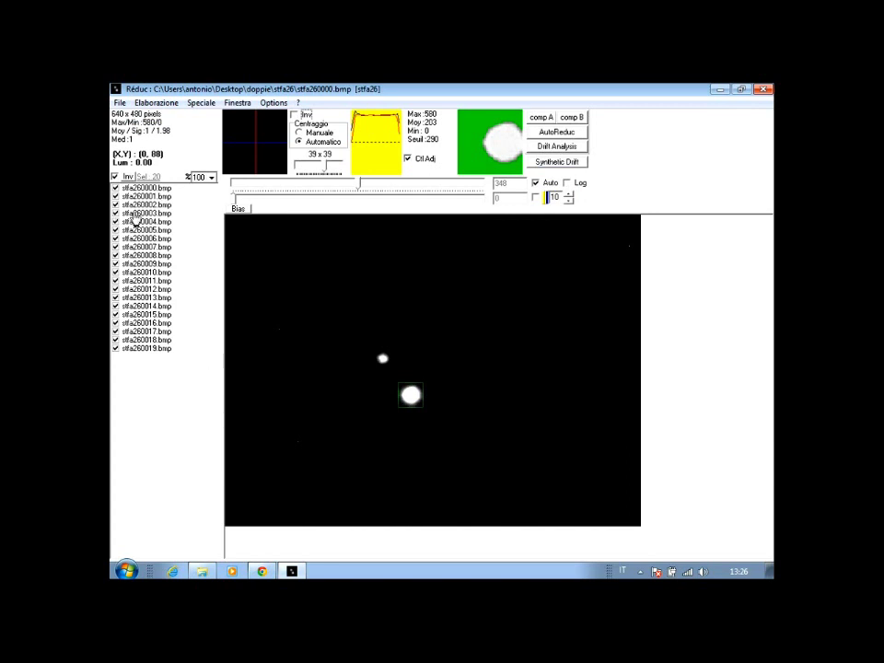
Exclude frame stfa260000 from the selection while viewing frame stfa260005, and include it again
click(115, 188)
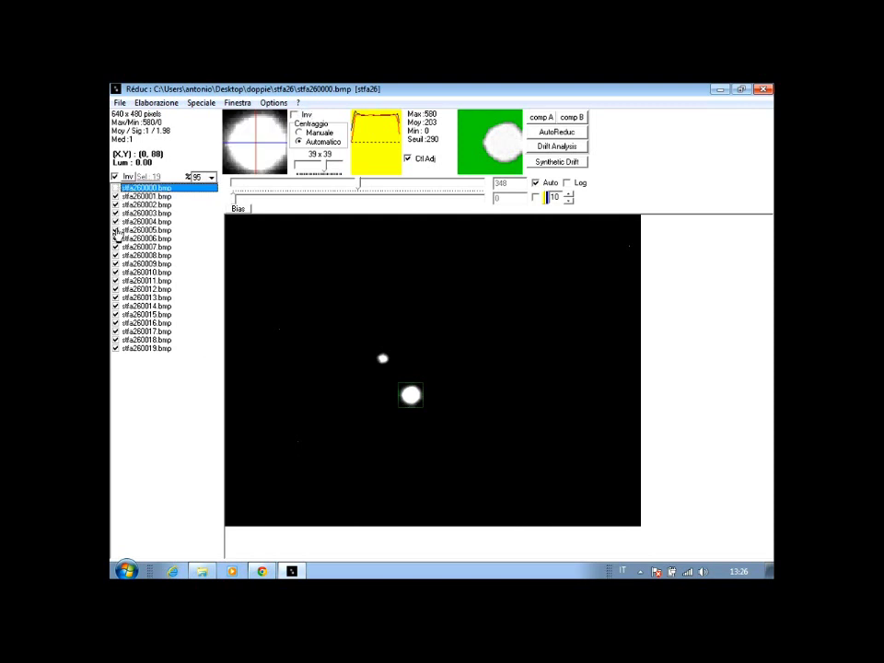
click(120, 231)
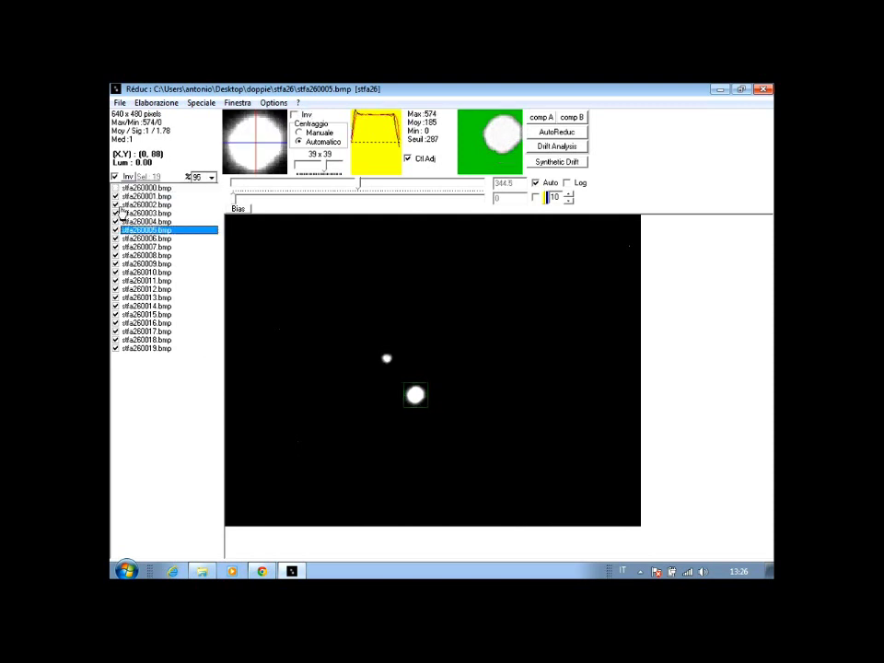
click(115, 188)
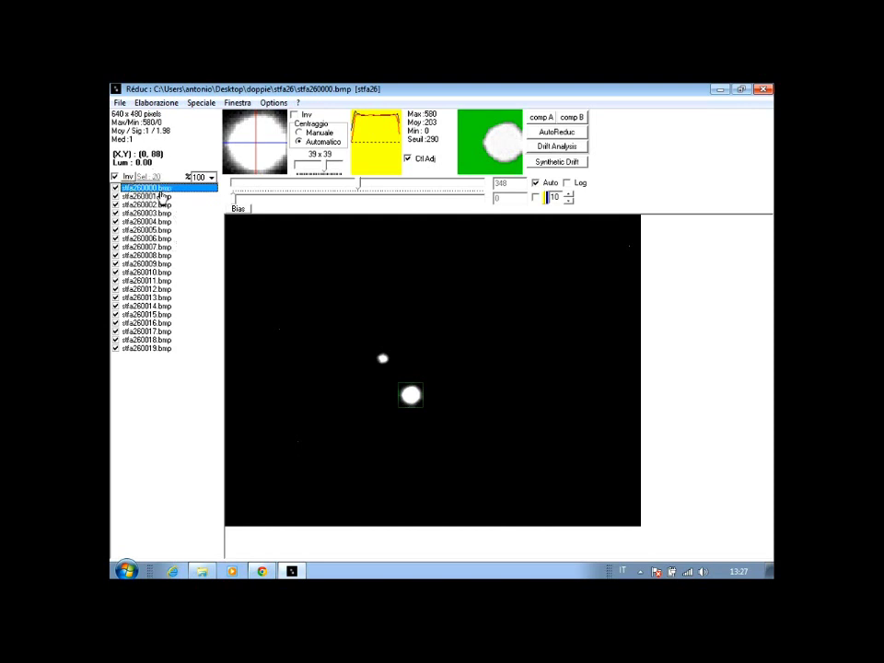
click(155, 102)
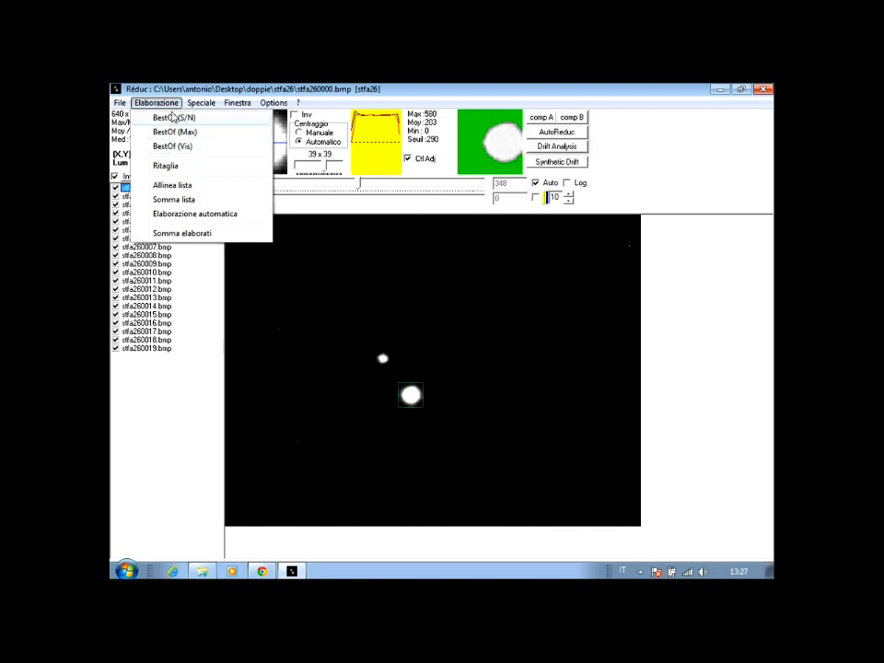
click(144, 383)
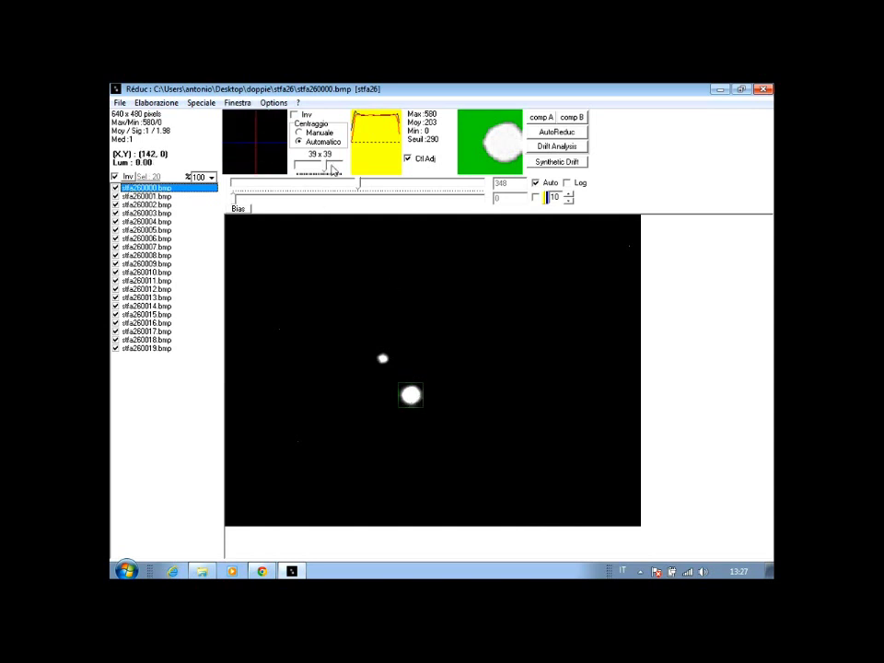
Enlarge the centring box around the star to 43 x 43 pixels
mouse_move(328, 166)
mouse_down()
mouse_move(339, 171)
mouse_move(319, 171)
mouse_move(329, 171)
mouse_up()
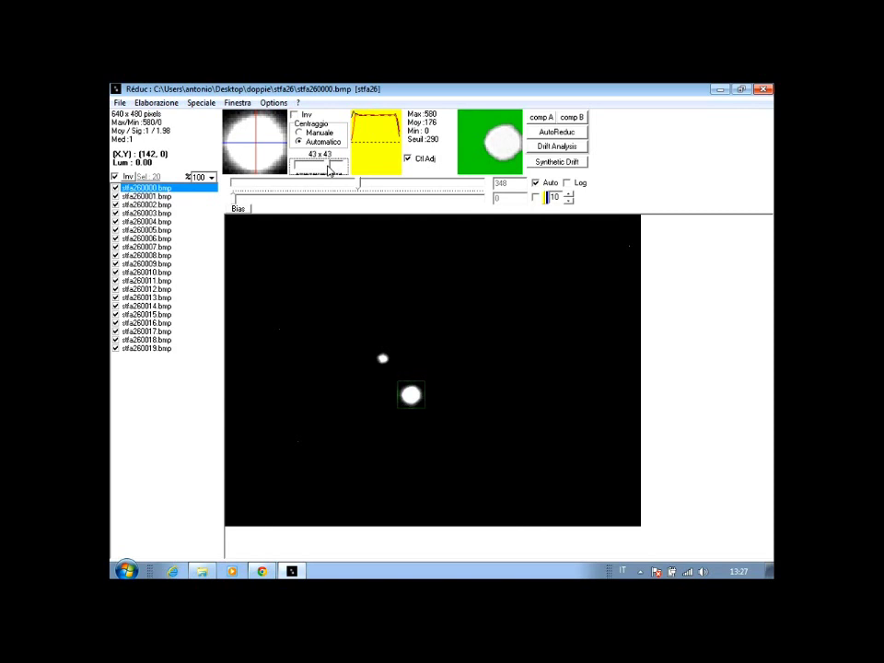
drag(329, 171, 333, 172)
Open the reduction window, switch it to calibration mode and choose the Atik 2HS camera
click(238, 102)
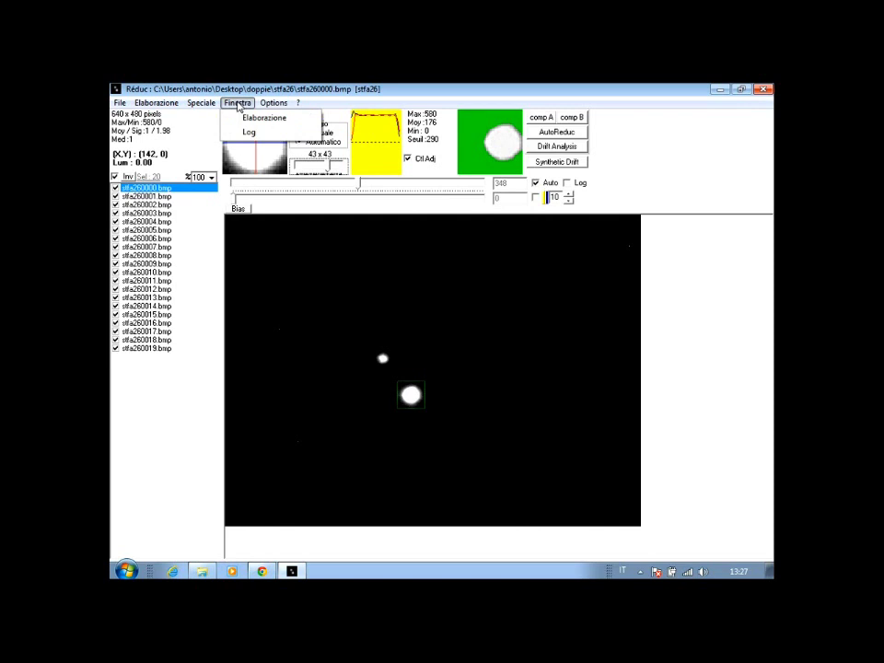
click(247, 119)
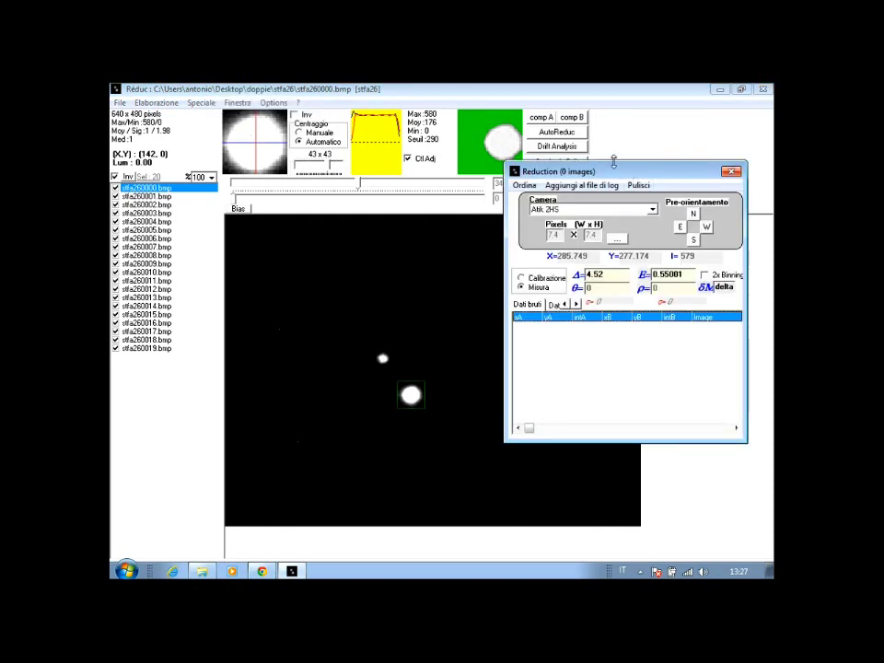
click(539, 279)
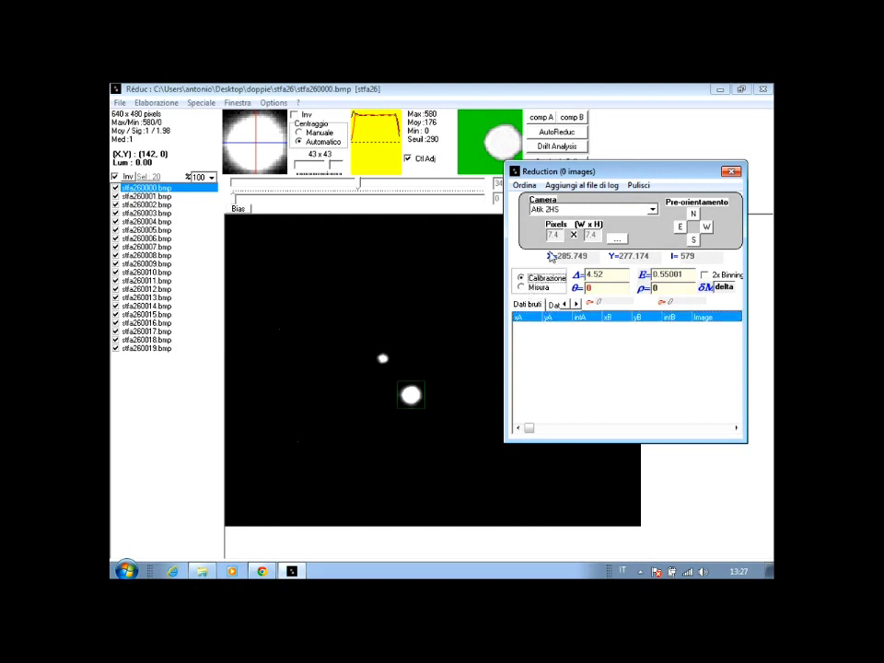
click(557, 211)
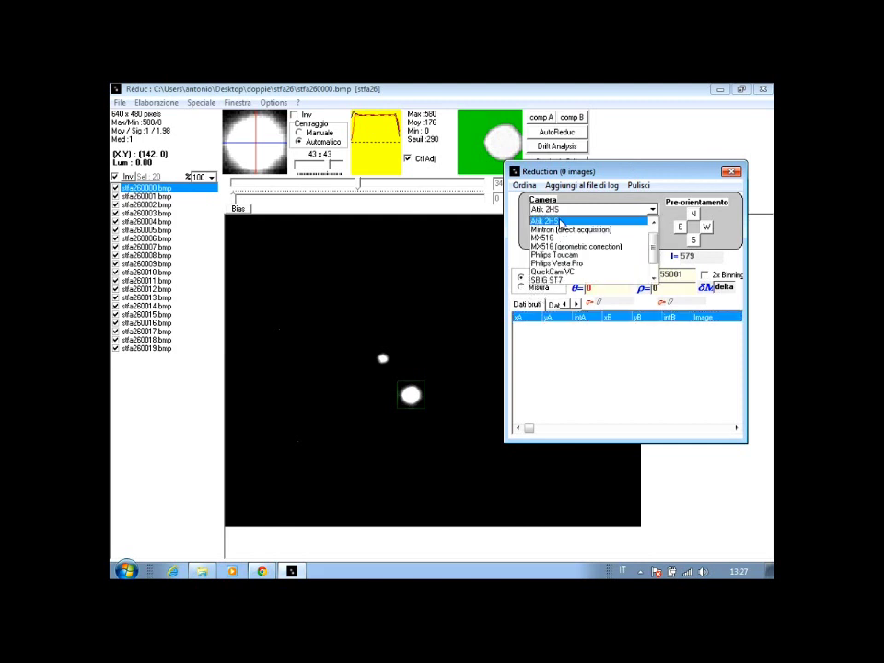
click(560, 221)
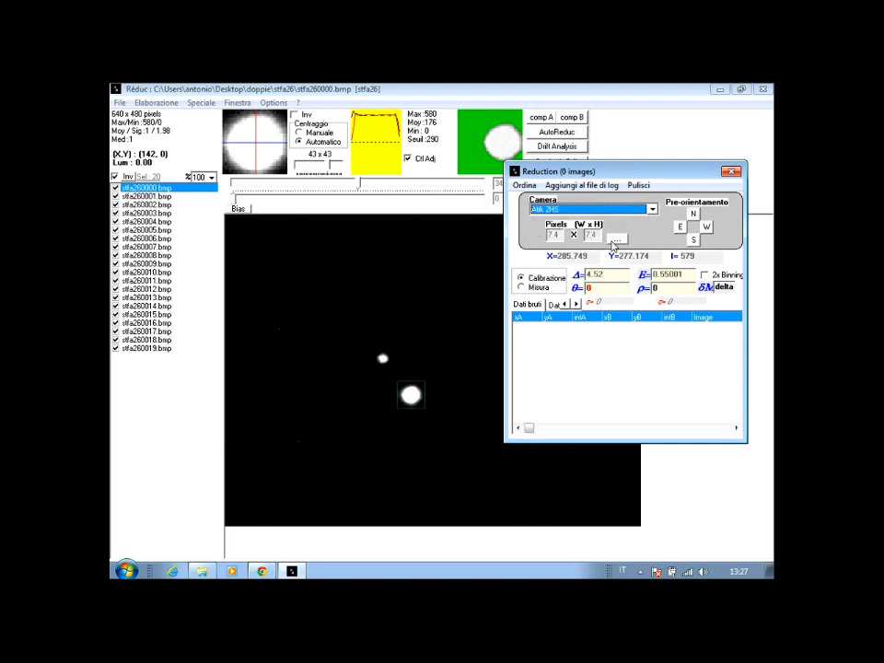
Check the pixel sizes in the camera list, switch to the Philips Toucam and set the camera back to Atik 2HS
click(615, 240)
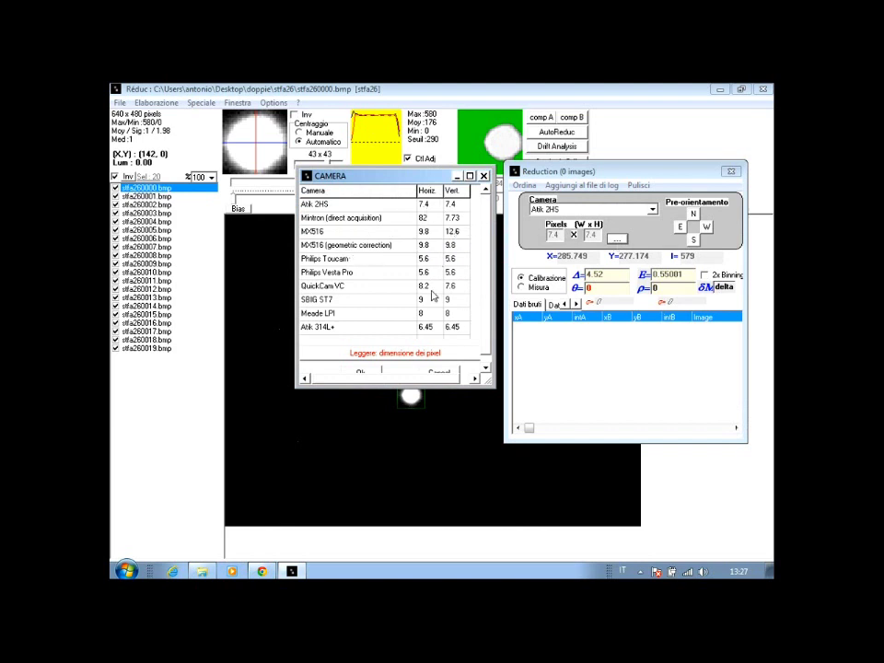
click(376, 369)
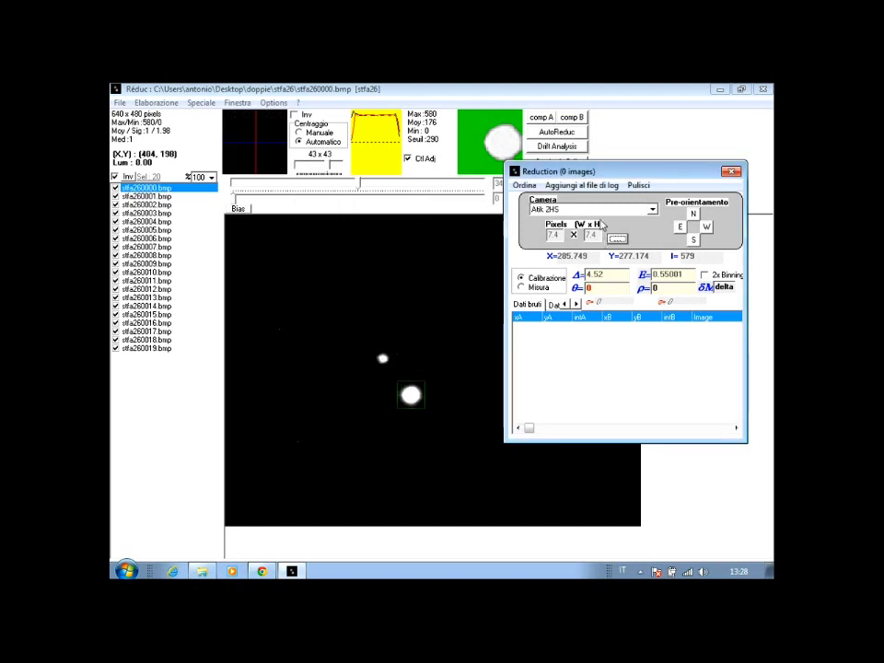
click(598, 210)
click(580, 257)
click(586, 209)
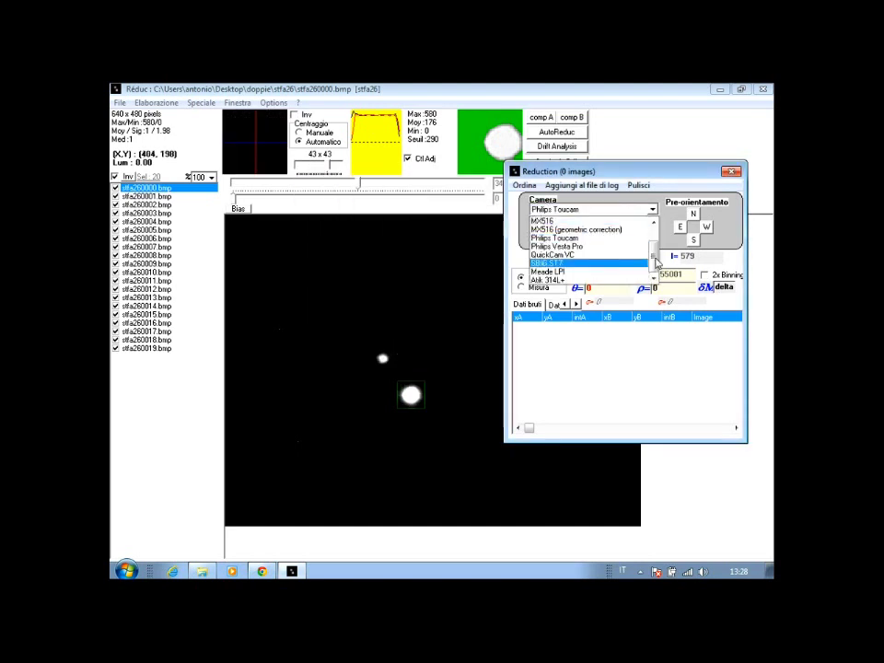
drag(655, 263, 655, 230)
click(618, 235)
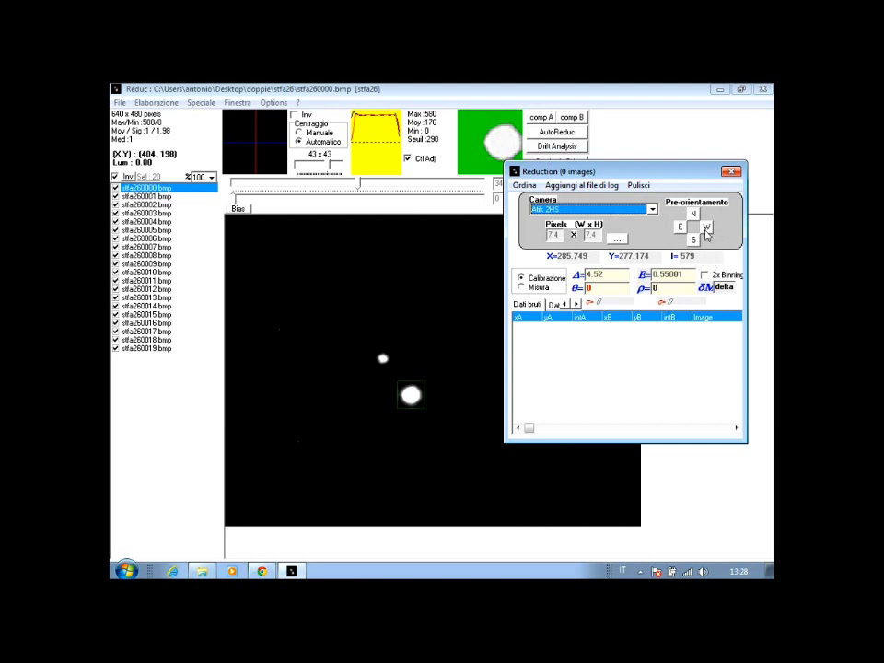
Set the pre-orientation to south and move the reduction window clear of the component controls
drag(691, 175, 695, 161)
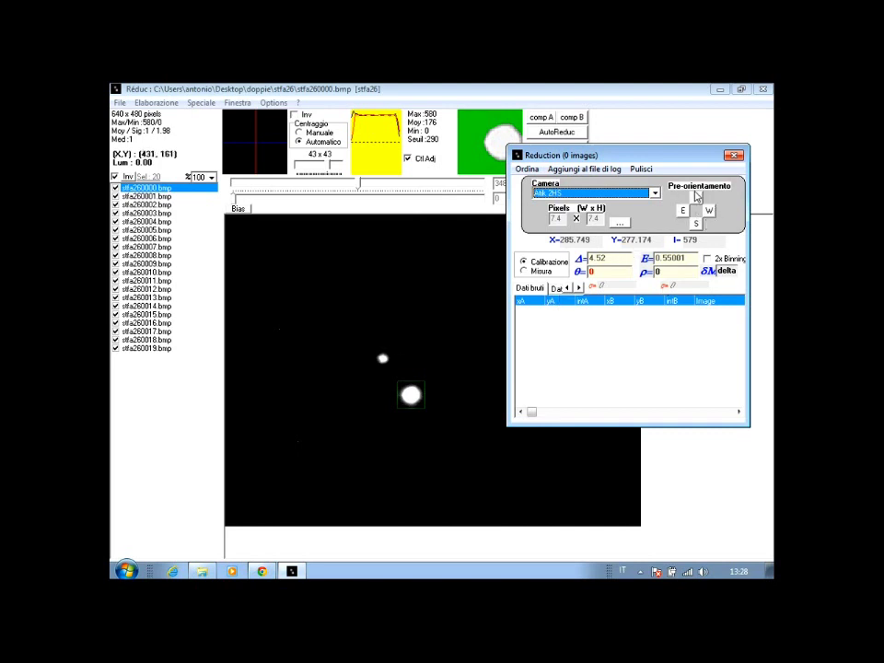
click(696, 224)
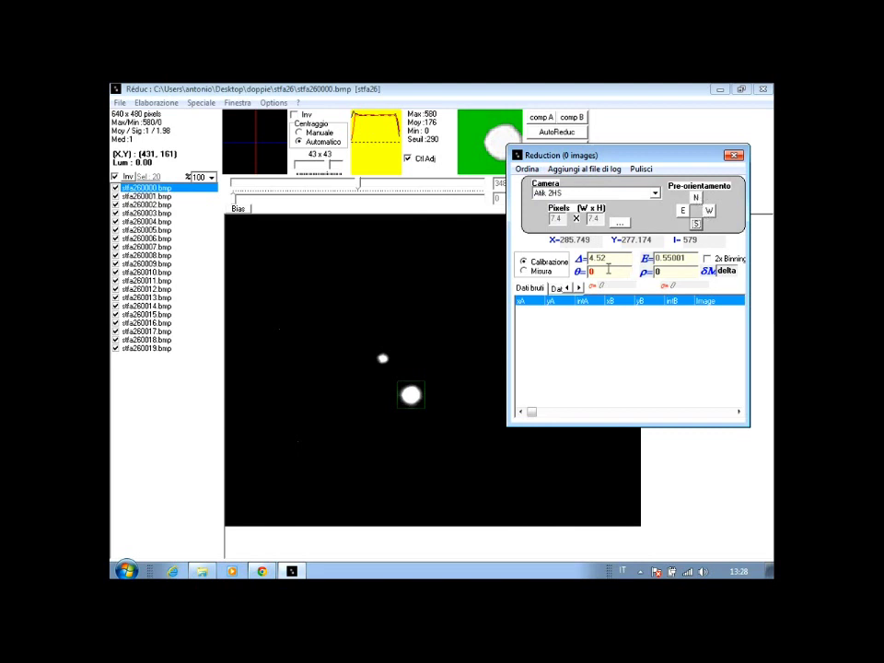
drag(568, 158, 575, 226)
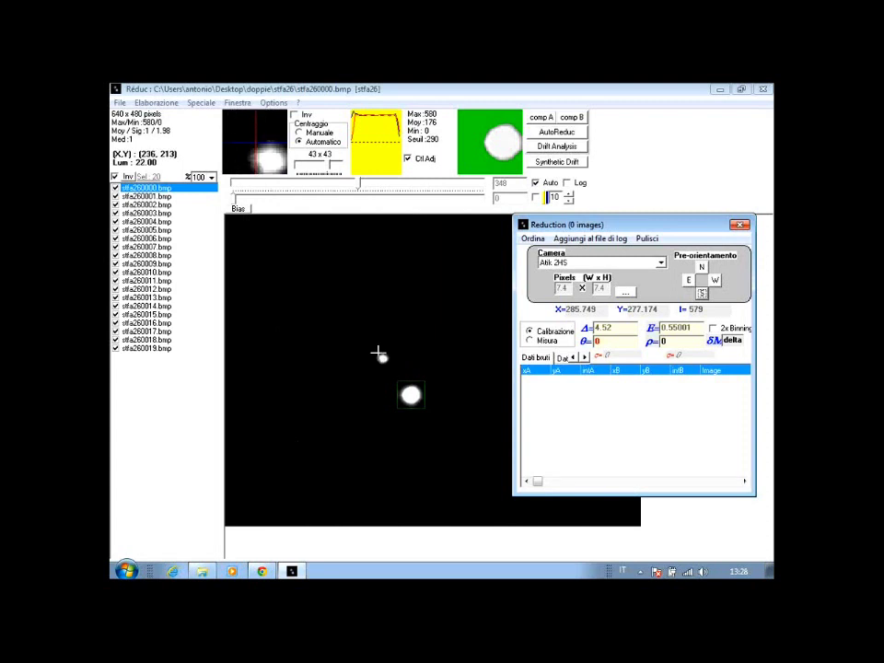
Mark the brighter star as component A and the fainter one as component B, and run AutoReduc on the selected frames
click(411, 394)
click(541, 117)
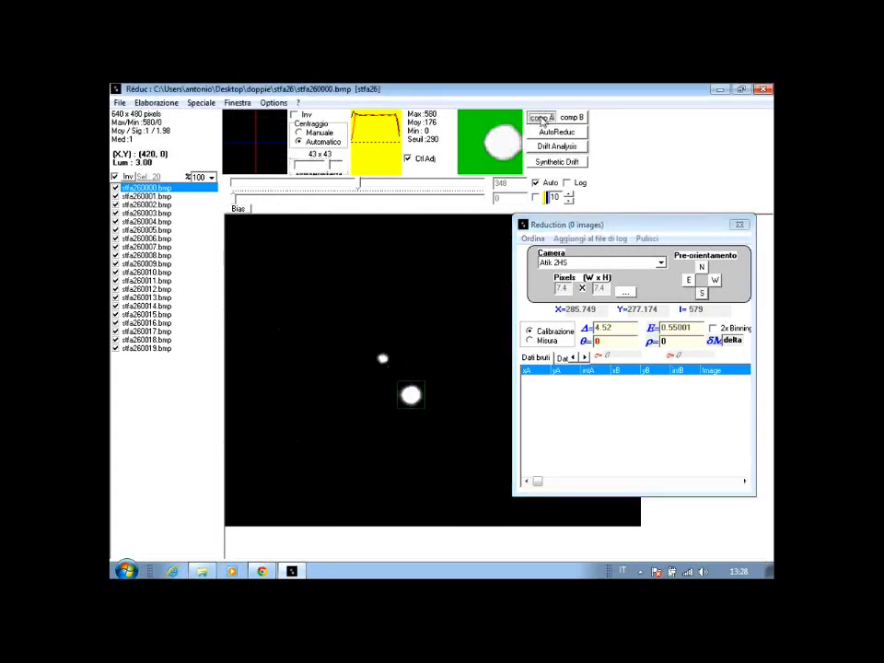
click(383, 357)
click(571, 117)
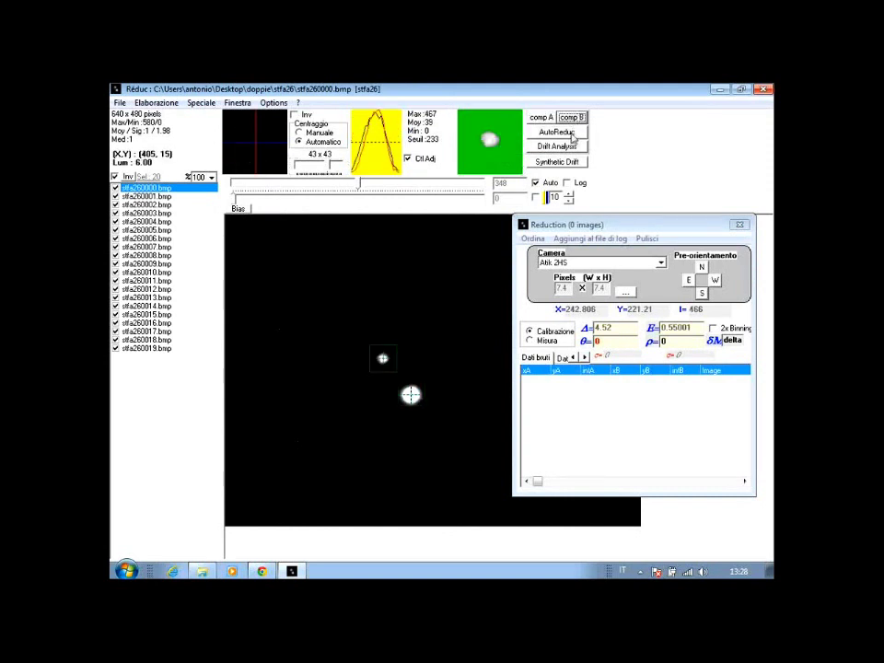
click(570, 133)
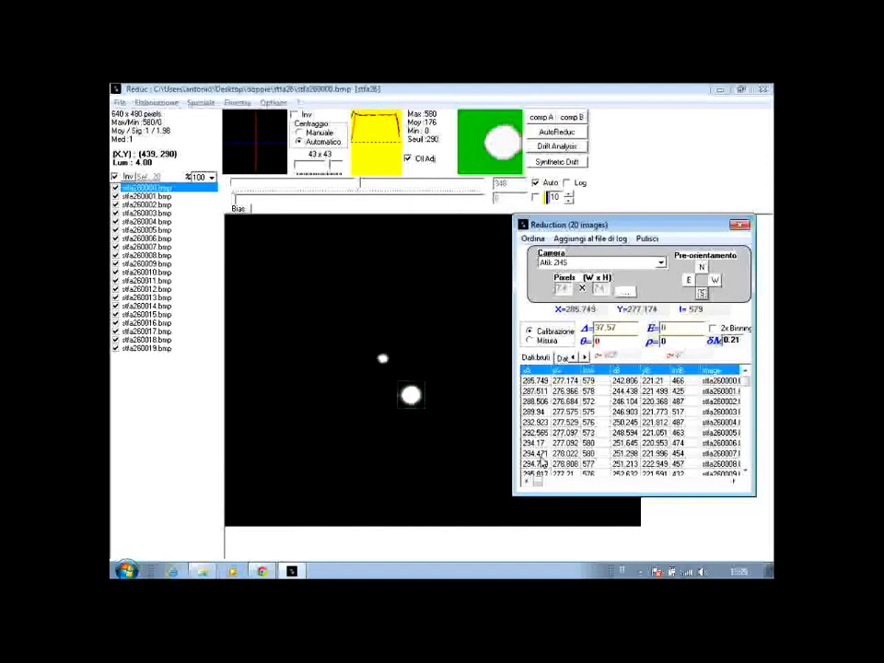
Enlarge the reduction window, switch it to measurement mode and view the processed data of the frames
drag(594, 227, 583, 172)
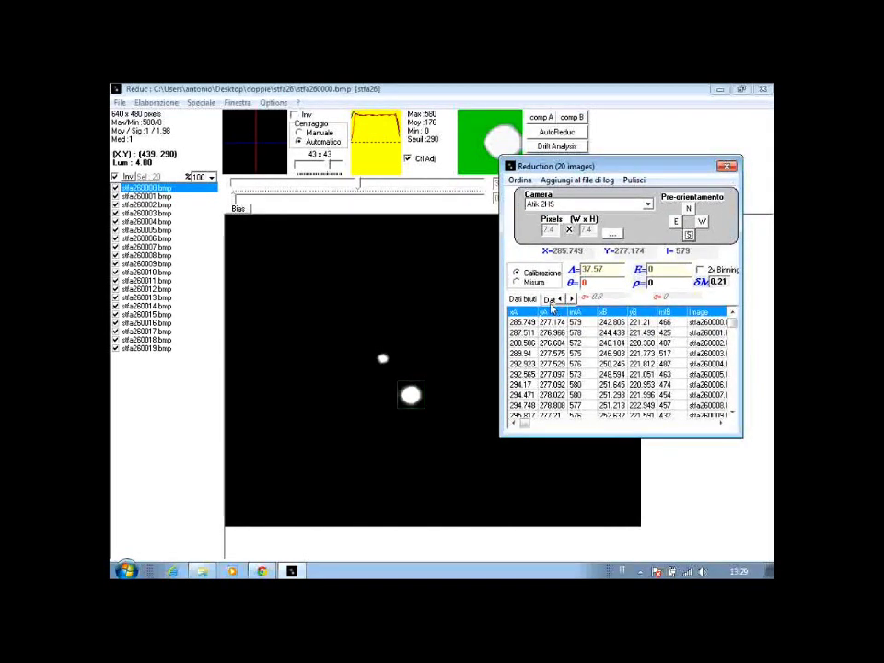
drag(497, 439, 355, 521)
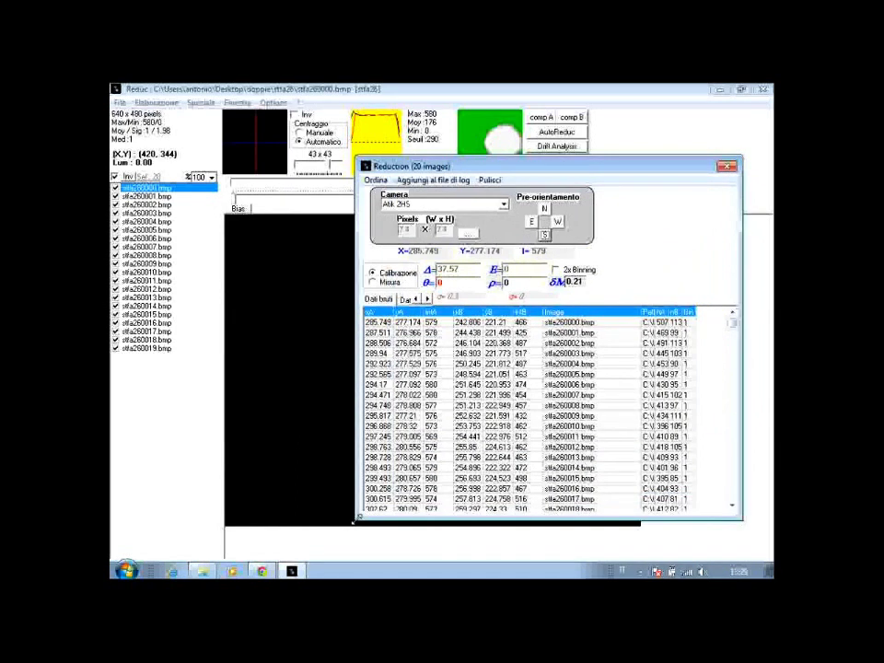
click(392, 282)
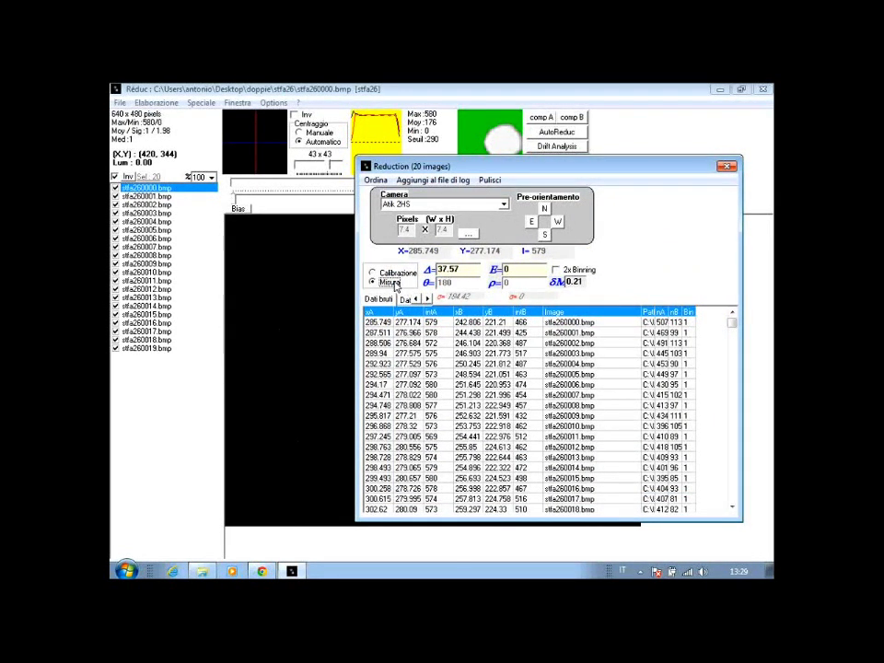
drag(734, 342, 737, 444)
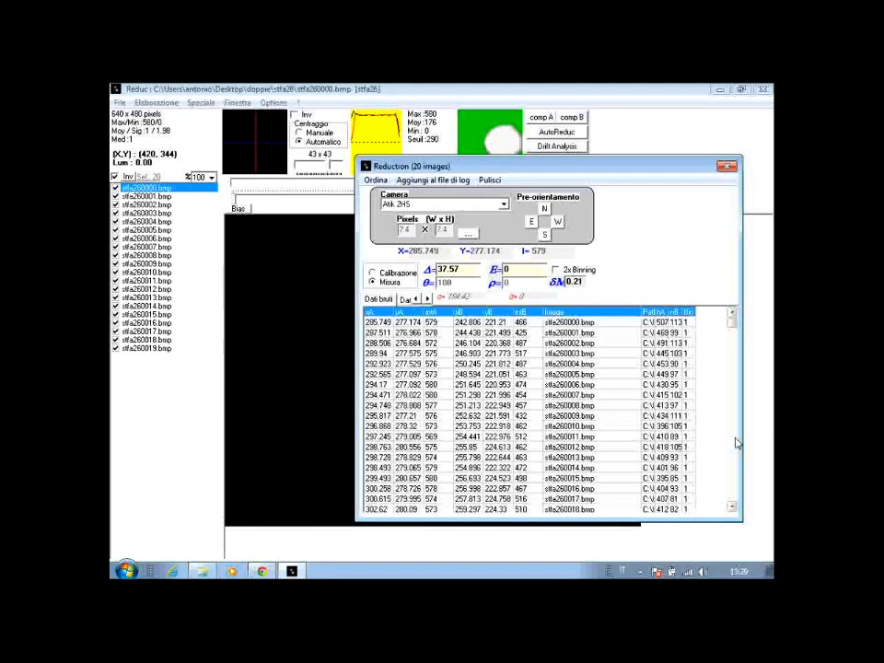
click(403, 299)
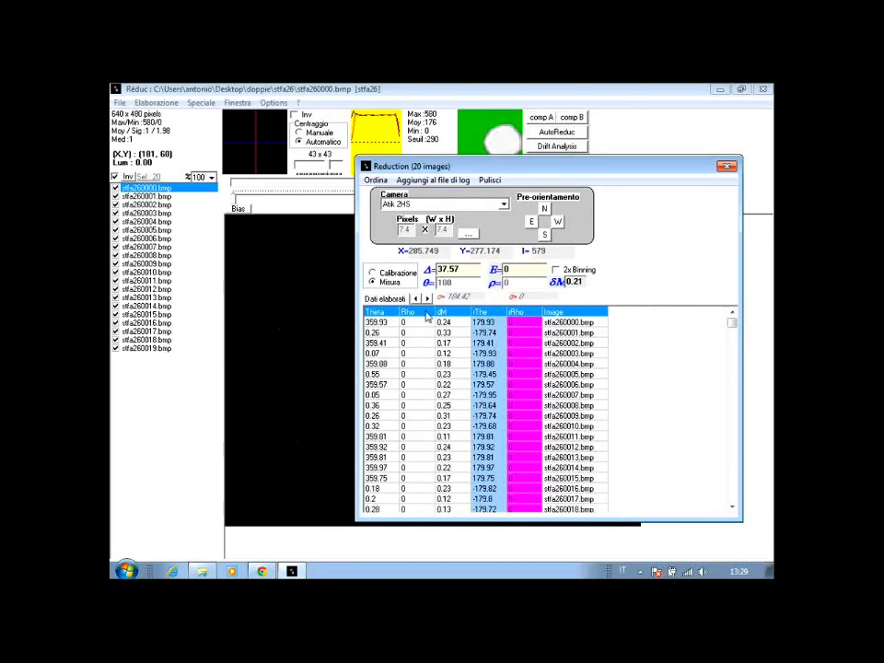
Return to calibration mode and enter a position angle theta of 33 and a separation rho of 38.8
click(401, 275)
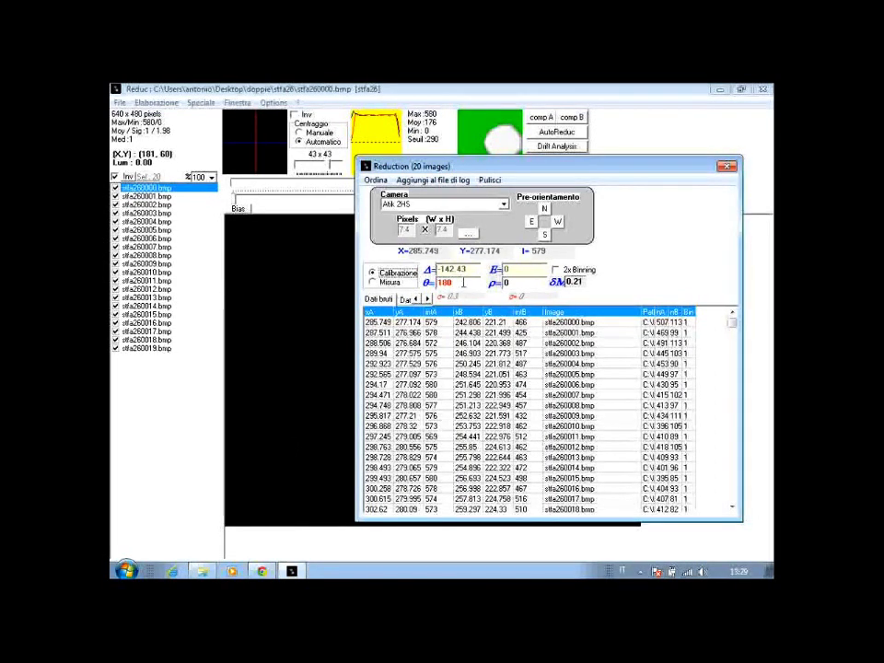
drag(463, 283, 426, 282)
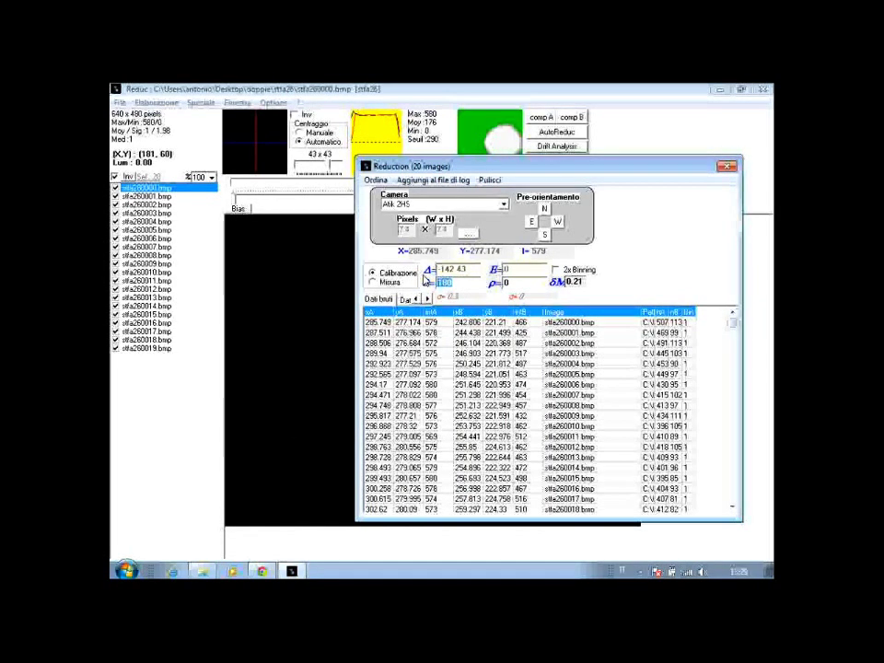
text(33)
key(Tab)
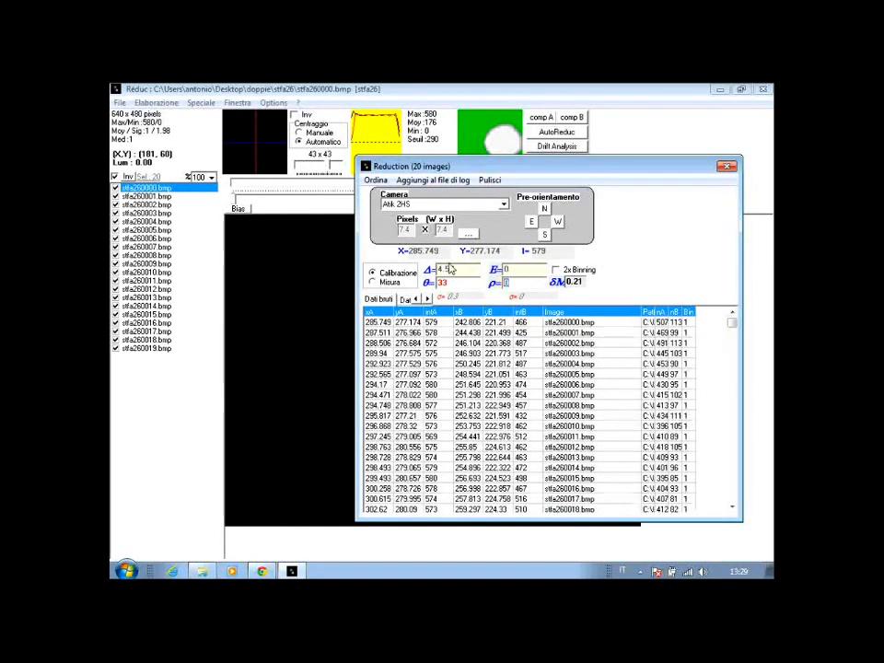
text(38)
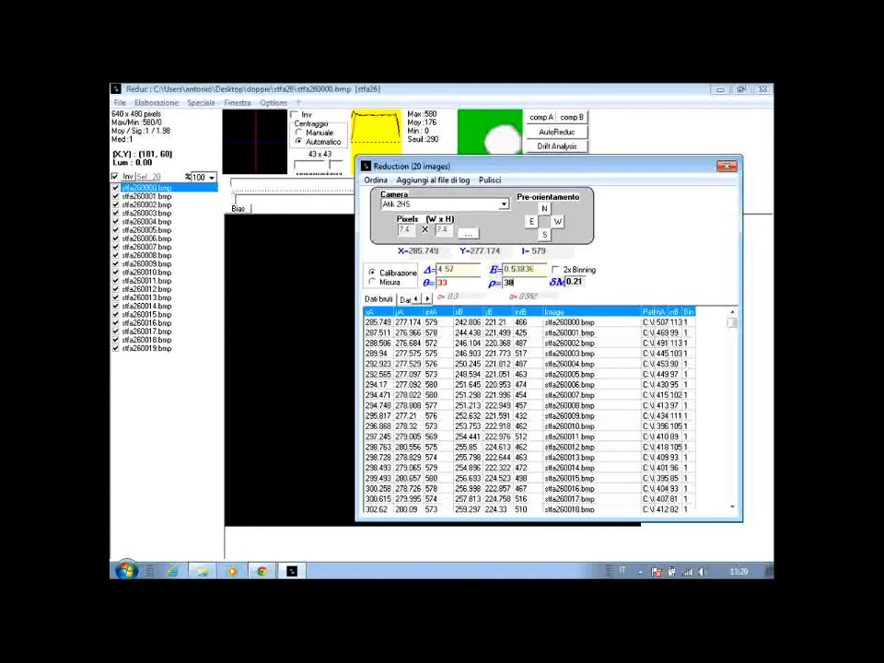
text(.8)
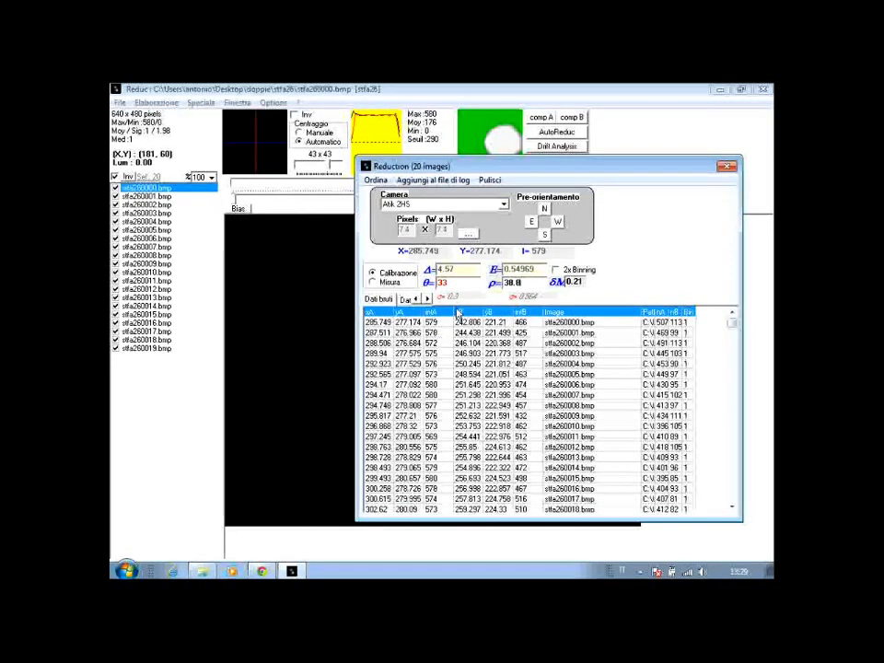
Switch to measurement mode and look through the processed theta and rho data of all frames for outliers
click(390, 285)
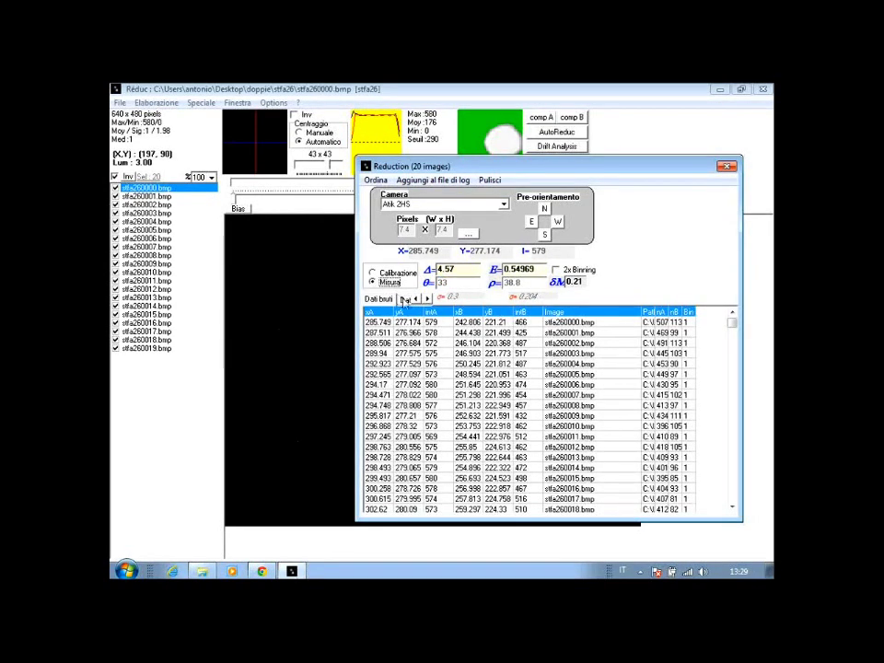
click(405, 300)
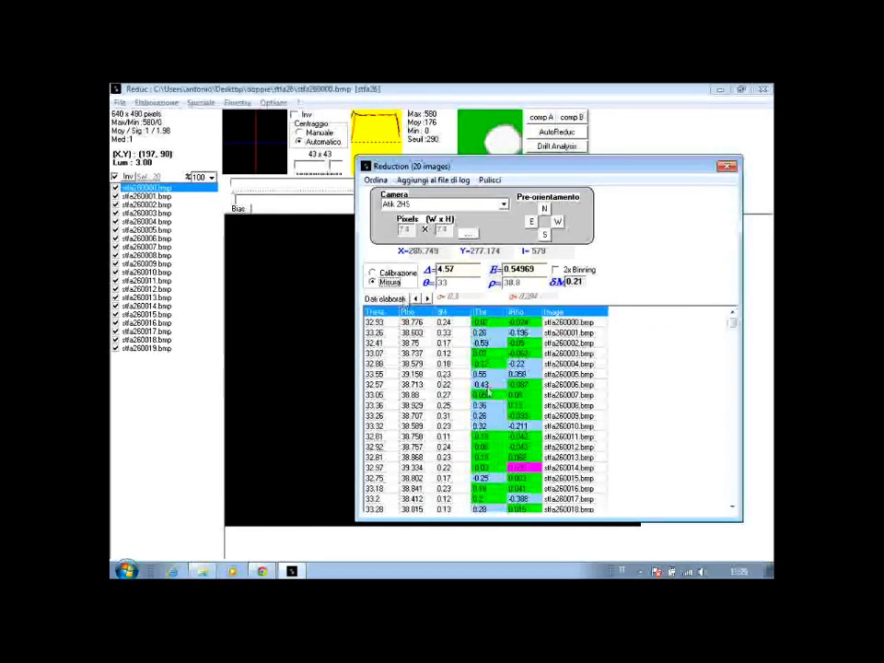
click(733, 508)
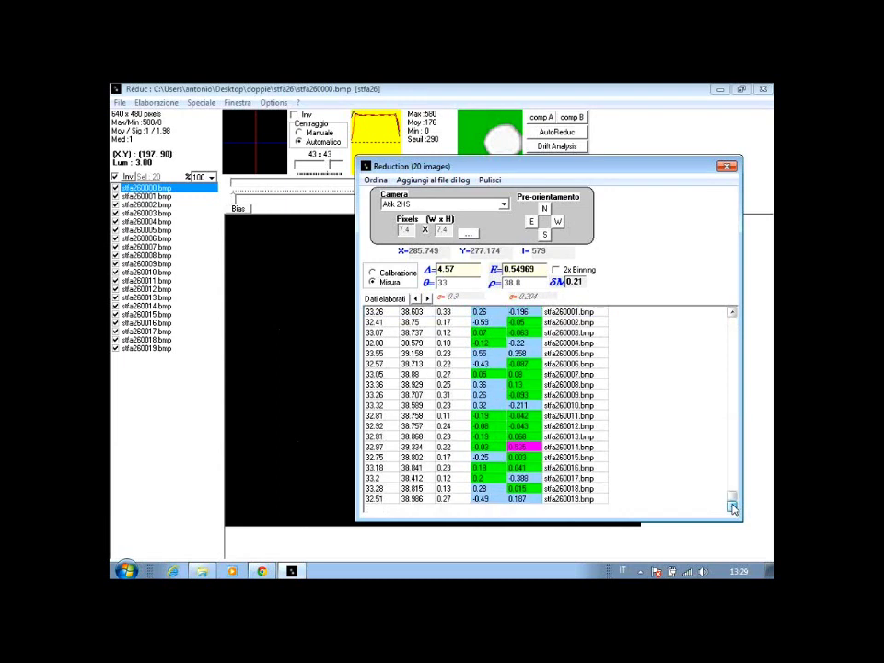
click(731, 314)
click(732, 507)
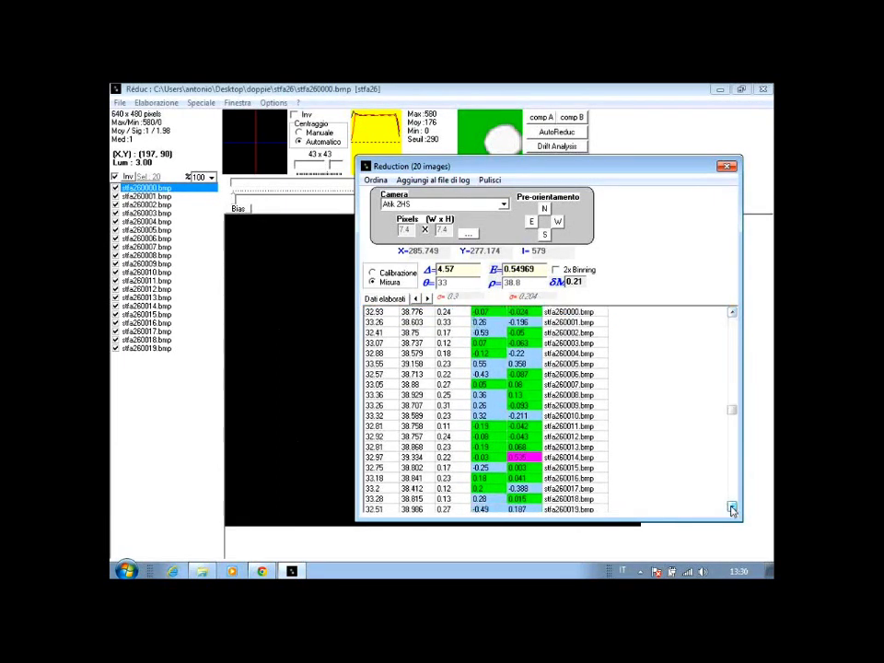
click(733, 509)
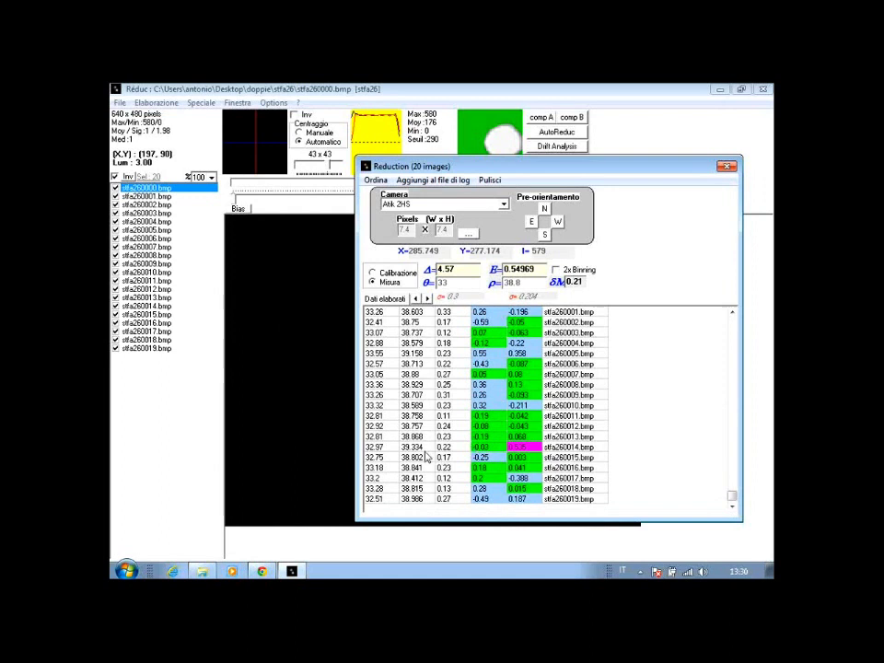
Delete the measurement of frame stfa260014 and exclude that frame from the image selection
click(386, 449)
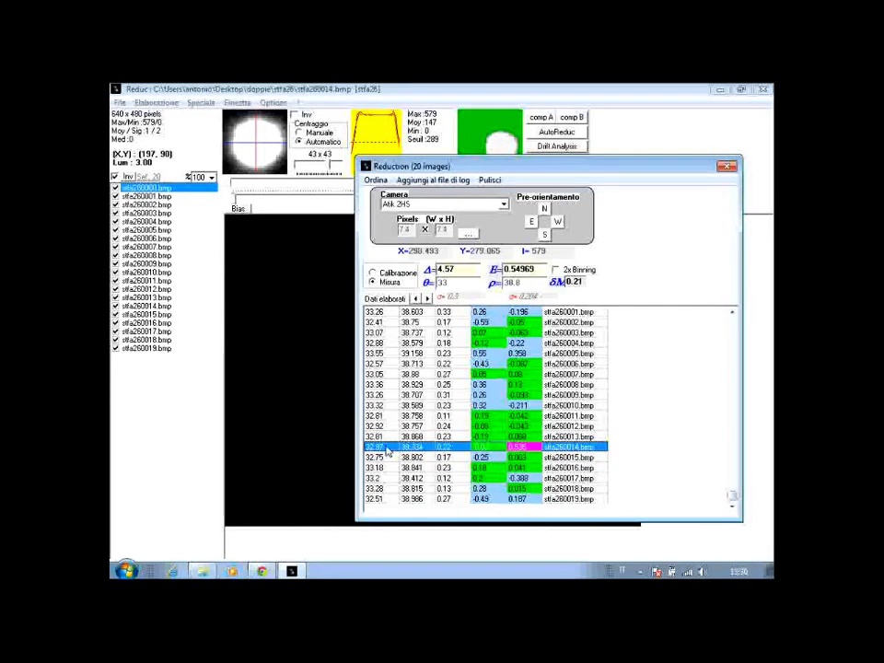
right_click(387, 451)
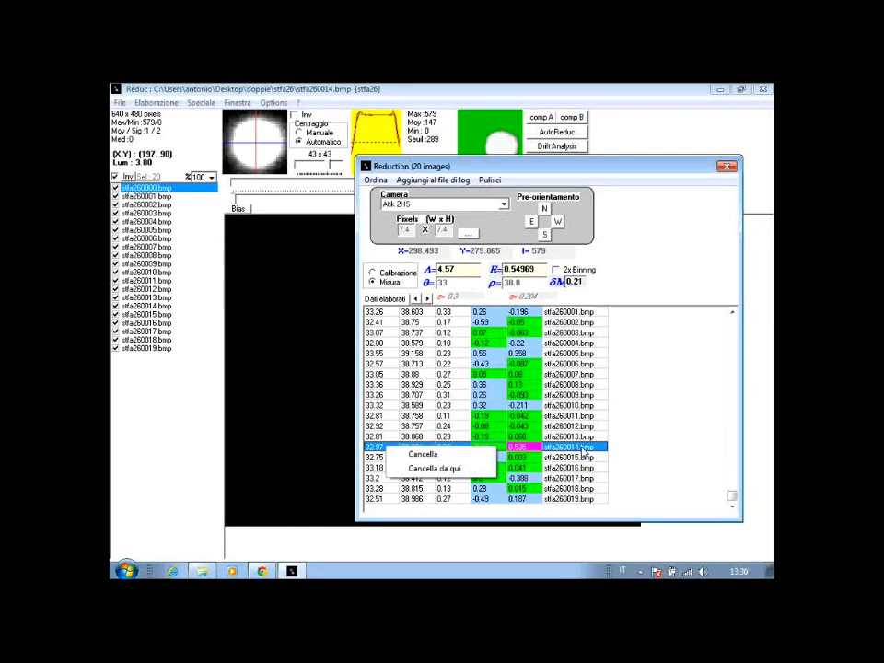
click(464, 454)
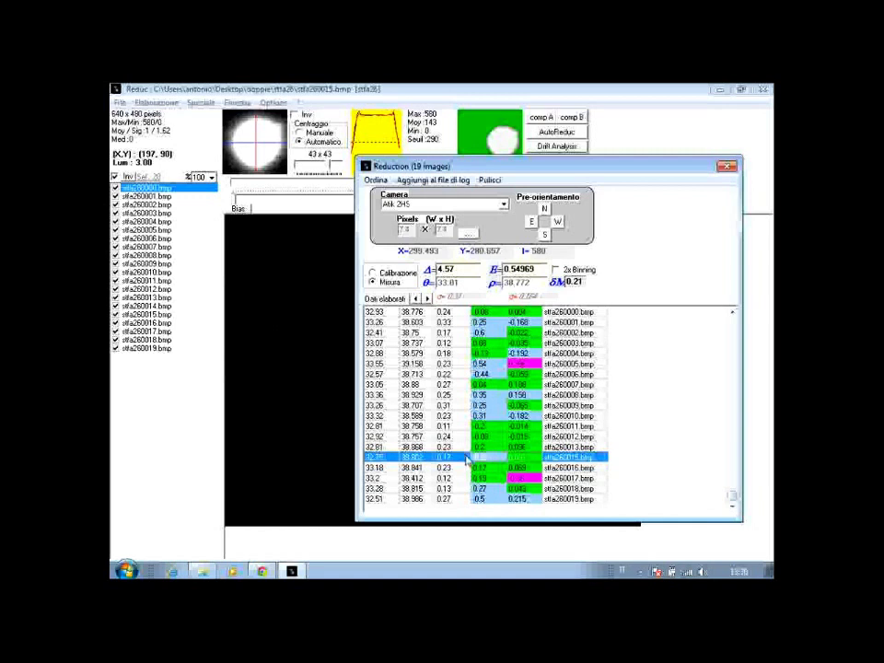
click(119, 306)
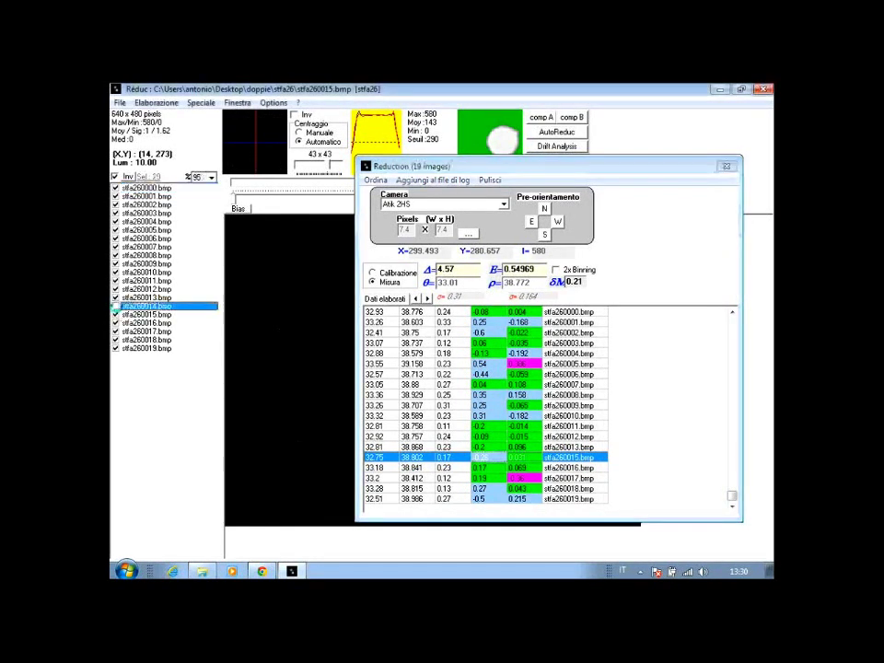
Delete the measurements of frames stfa260005 and stfa260017 from the processed data
click(497, 366)
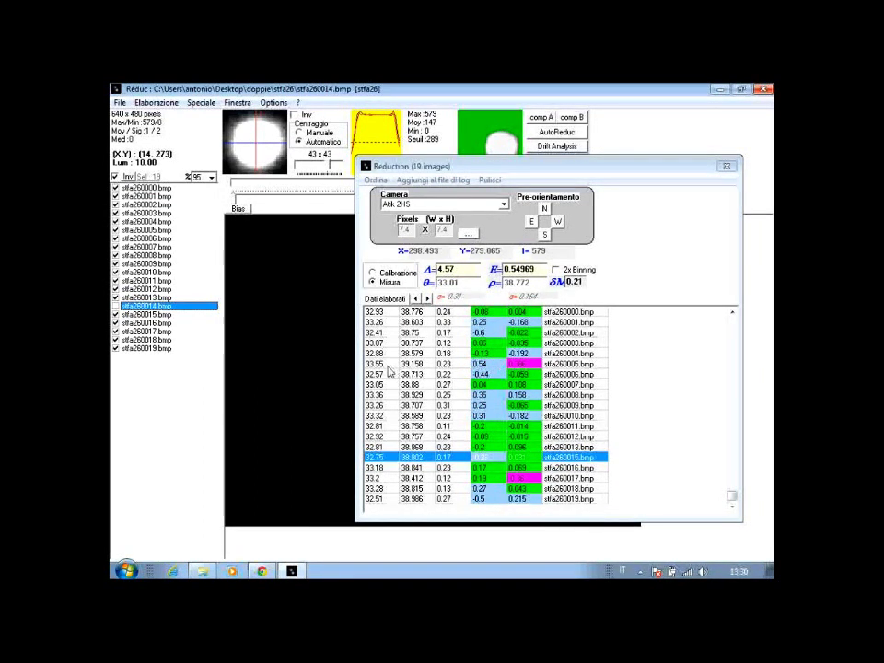
click(389, 367)
right_click(389, 367)
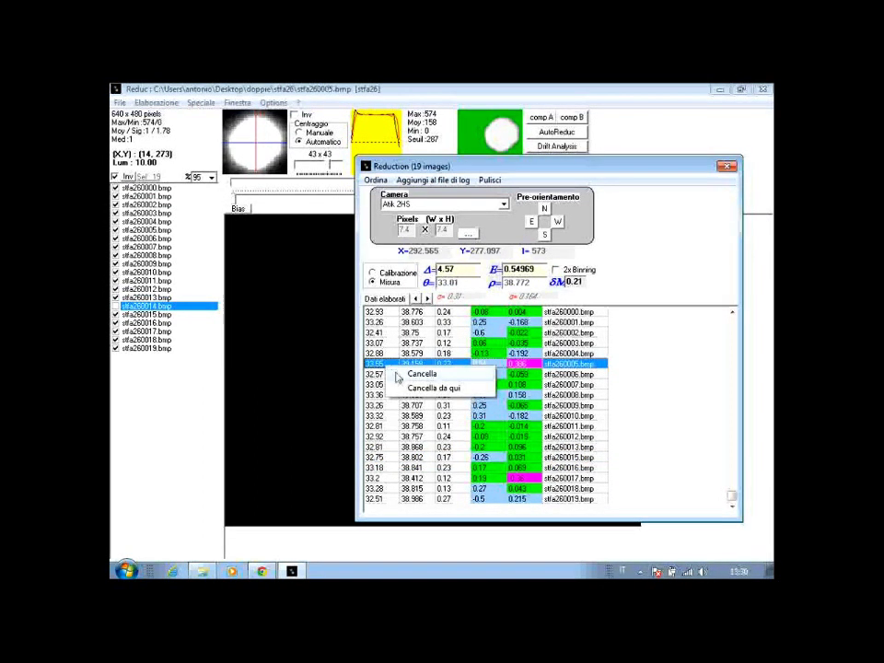
click(399, 375)
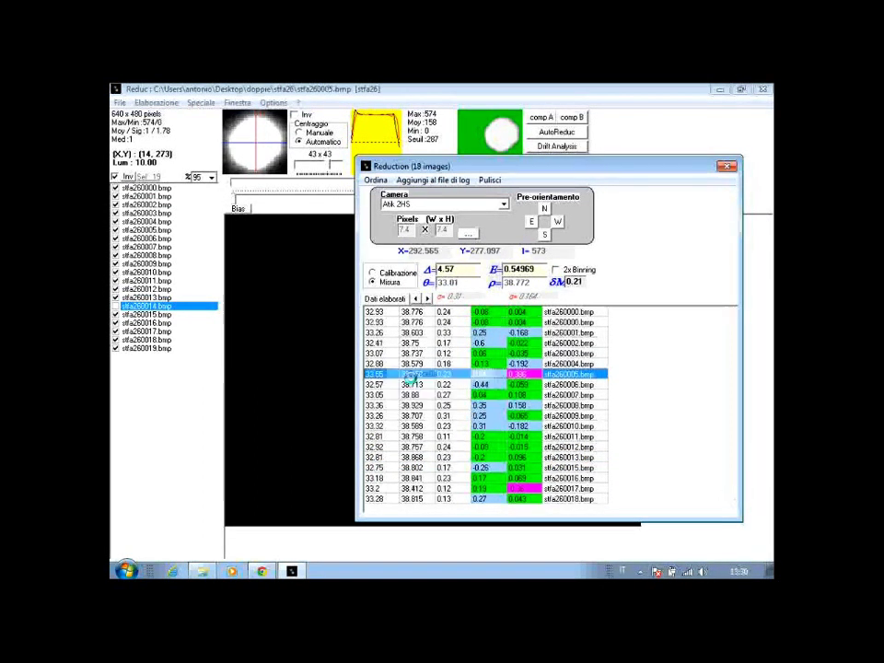
click(388, 479)
right_click(389, 480)
click(409, 486)
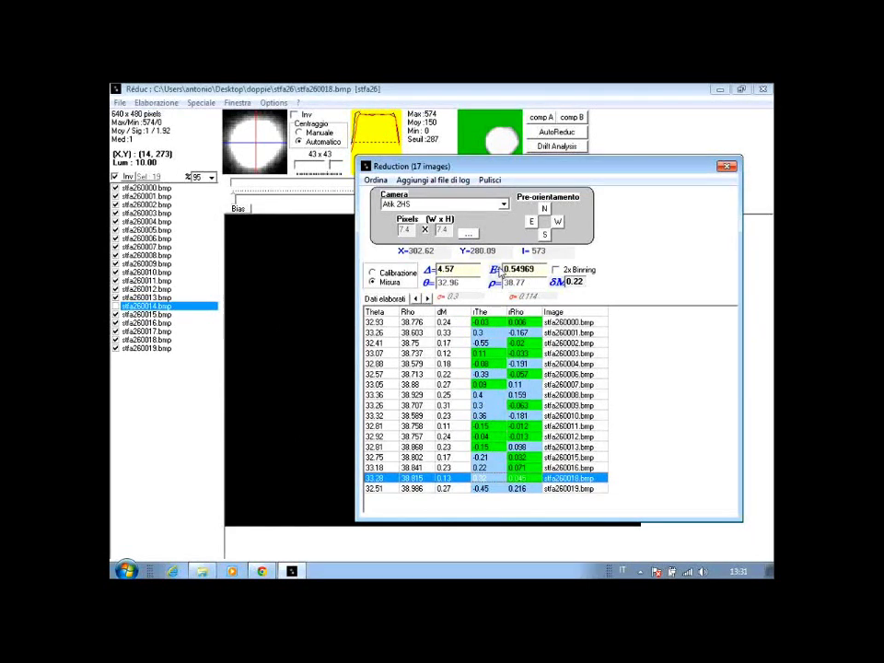
Clear all stfa26 measurements from the reduction data, confirming the deletion
drag(529, 169, 550, 166)
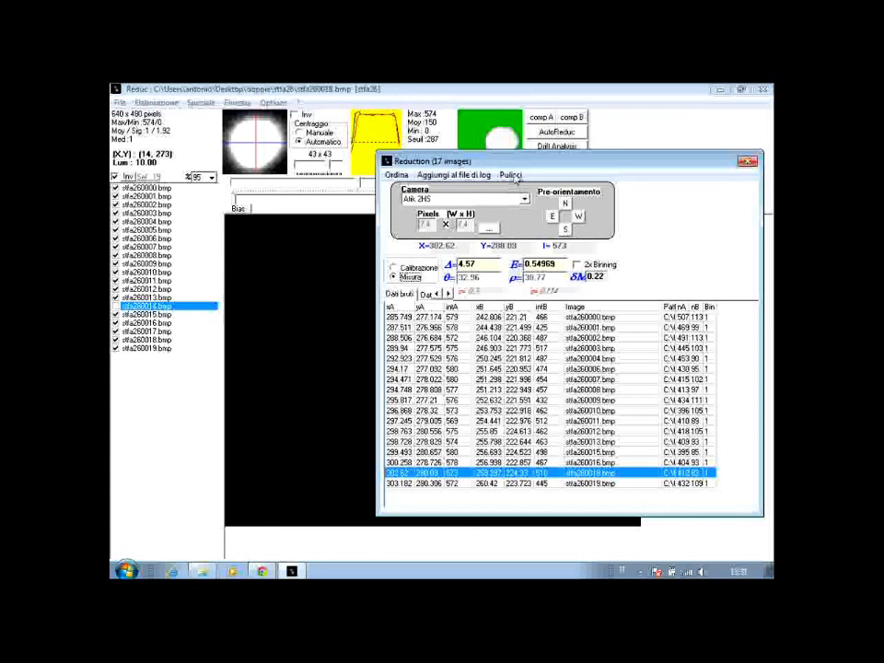
key(Delete)
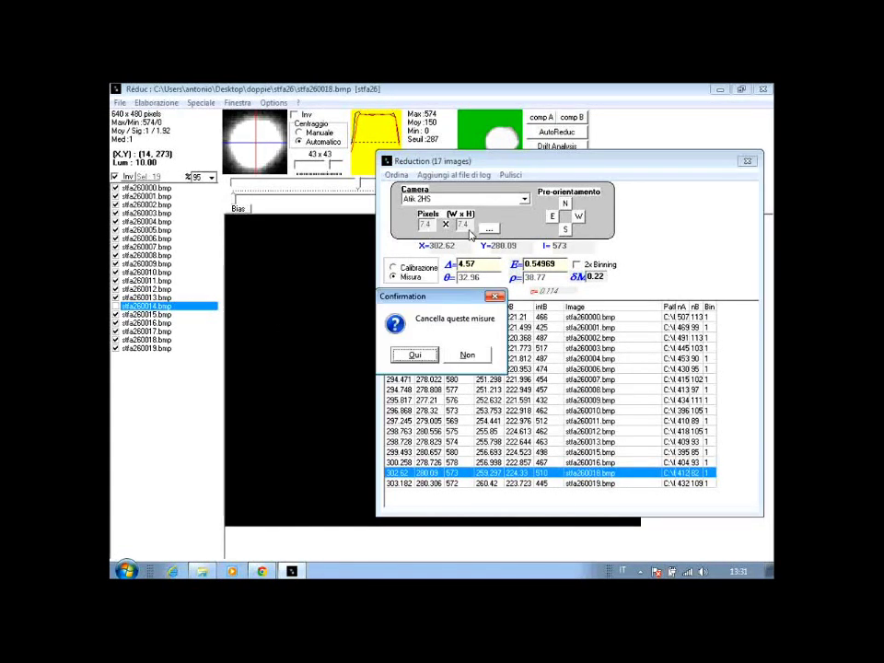
click(429, 356)
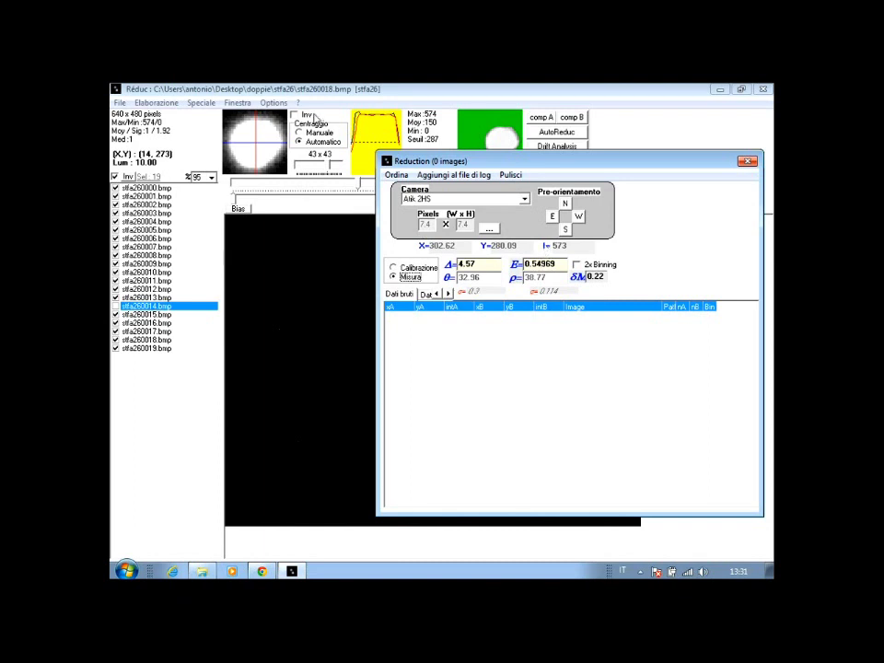
Open the AVI-to-BMP converter, with the Reduction window moved out of its way, and browse to the doppie folder for a video
click(120, 102)
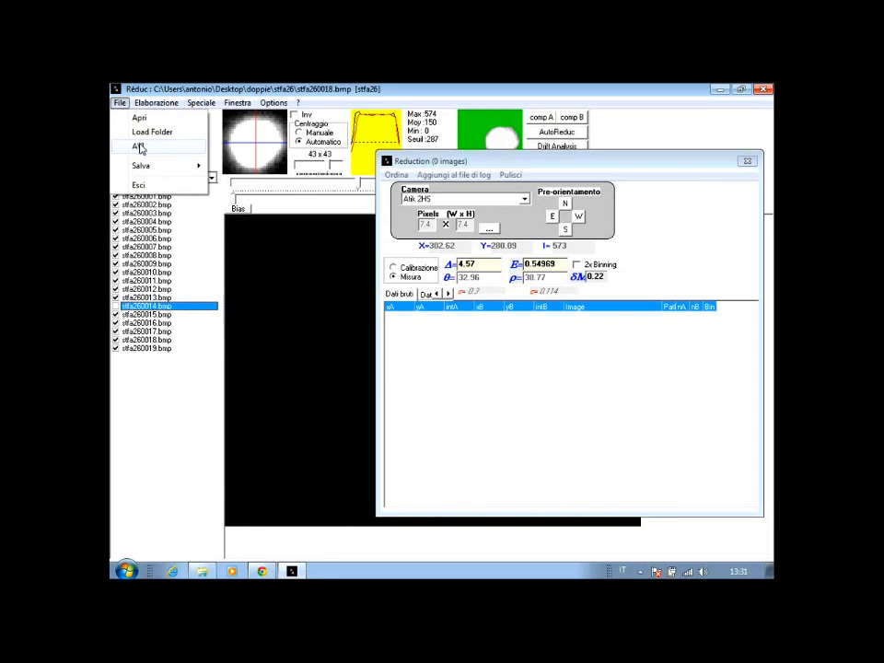
click(138, 147)
click(437, 161)
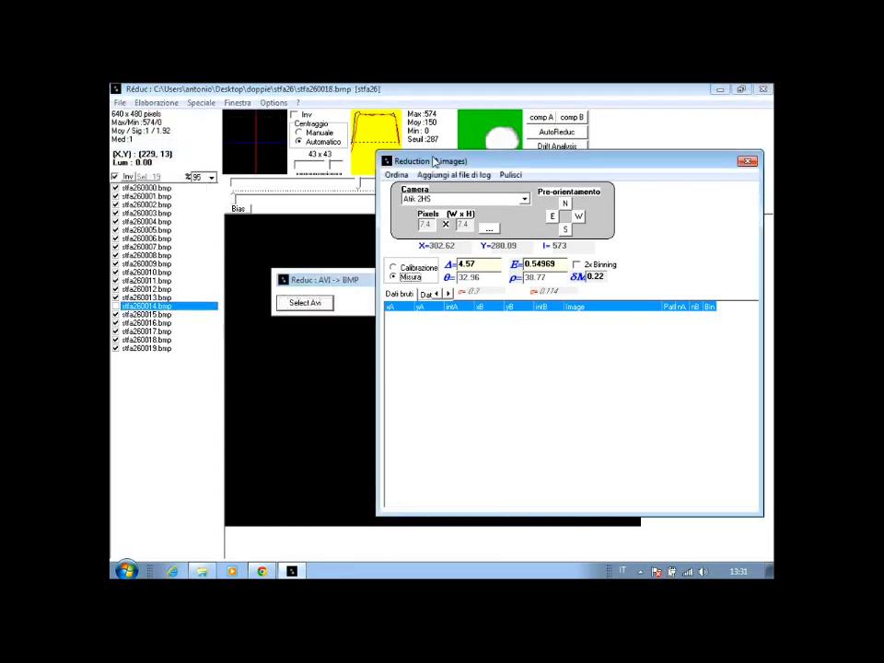
drag(437, 161, 403, 334)
click(312, 304)
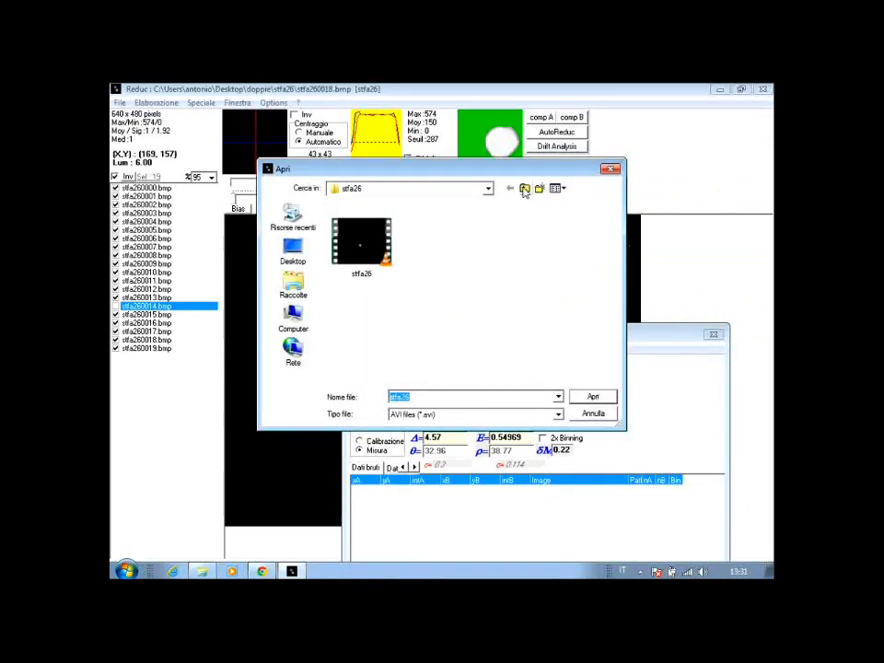
click(524, 187)
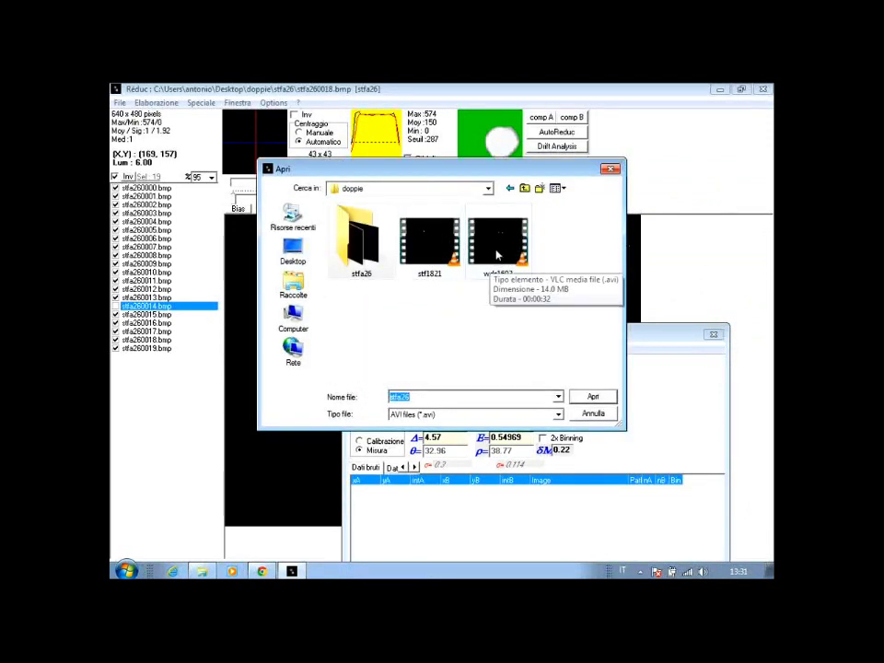
Create a folder named stf1603 inside doppie and move the wds1603 video into it
click(497, 255)
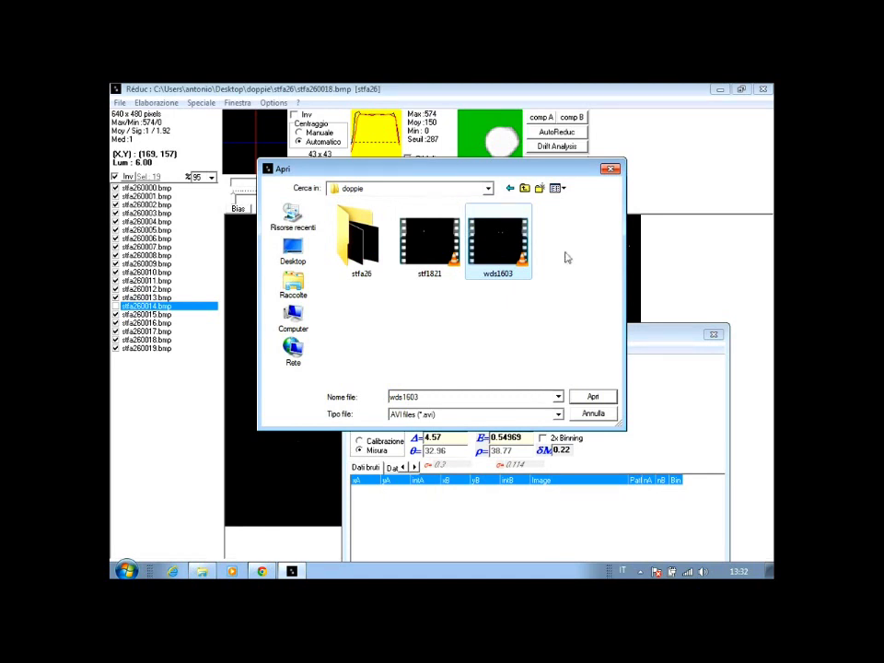
click(539, 187)
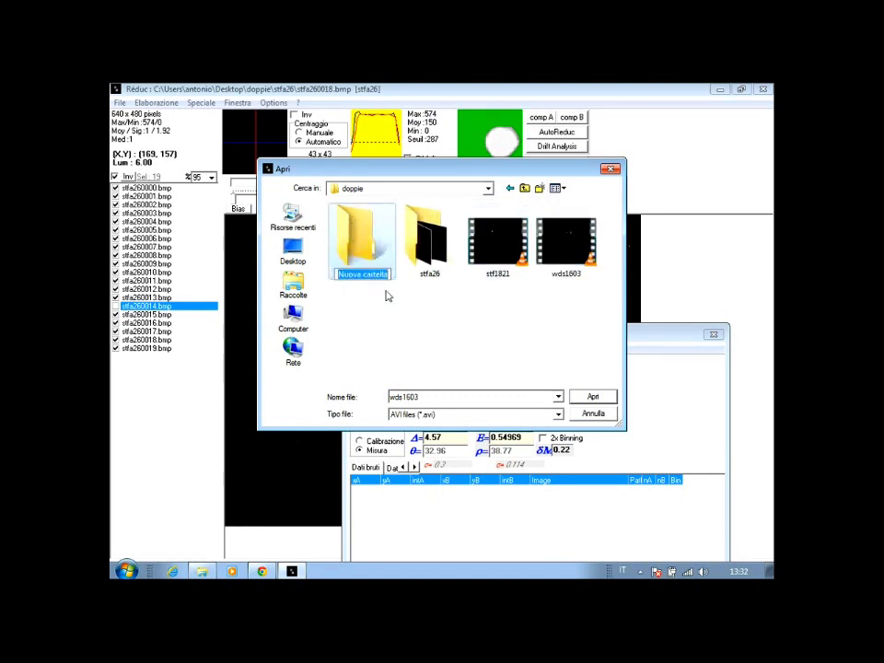
text(stf1603)
key(Return)
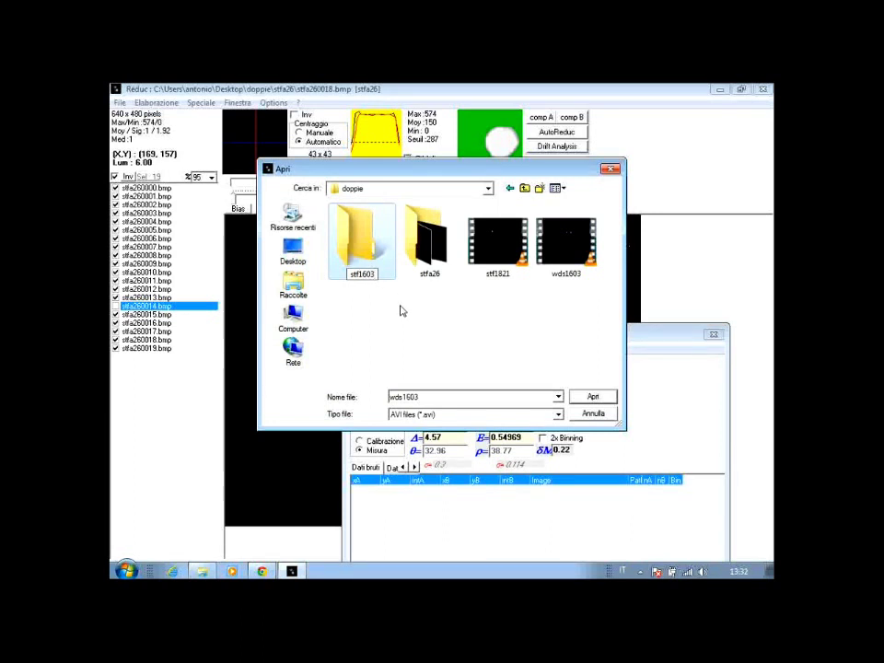
drag(573, 258, 367, 269)
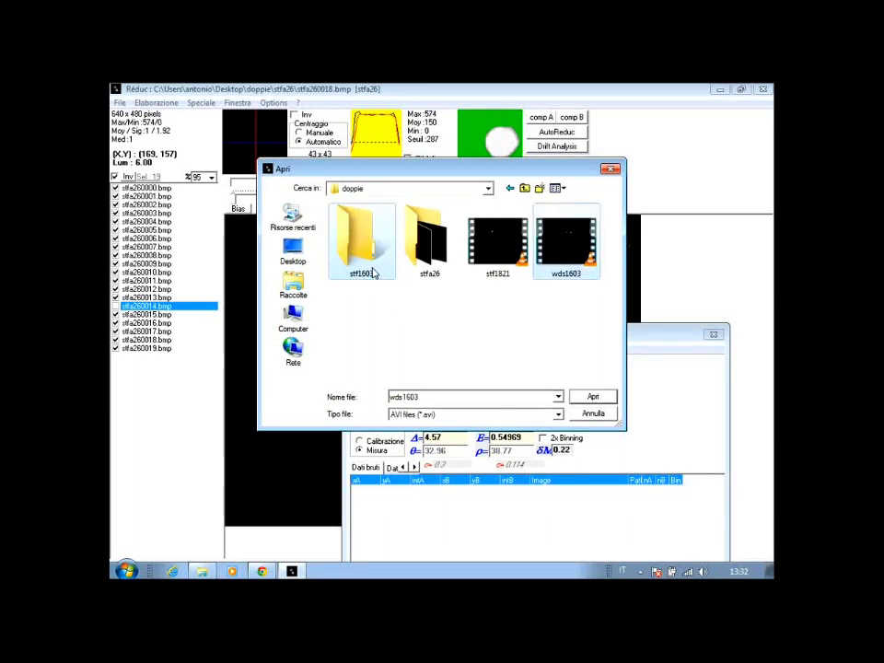
Load the wds1603 video from the stf1603 folder and convert it to BMP frames named stfa1603 in that same folder
double_click(367, 260)
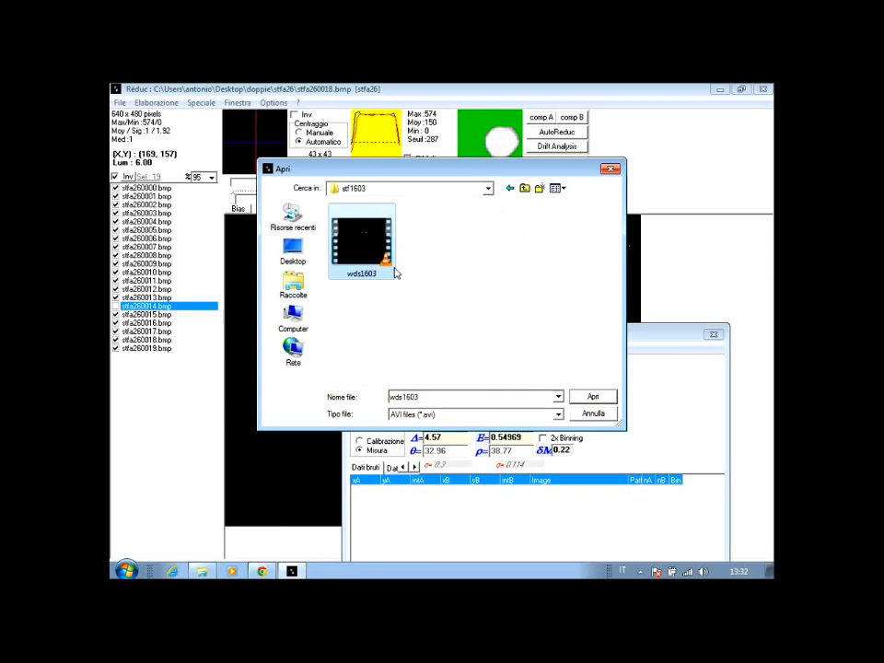
click(594, 401)
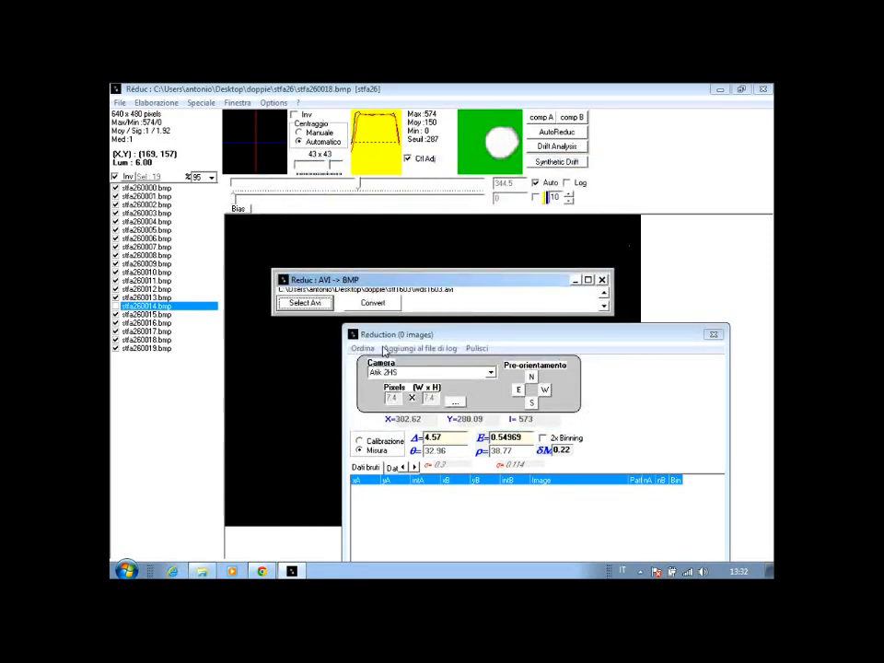
click(373, 304)
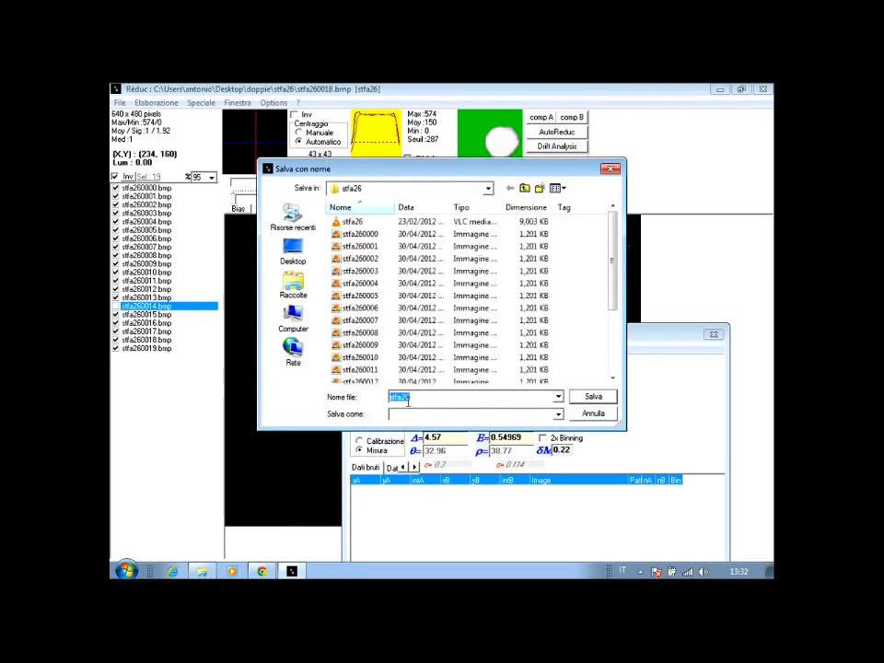
drag(401, 396, 447, 399)
text(160)
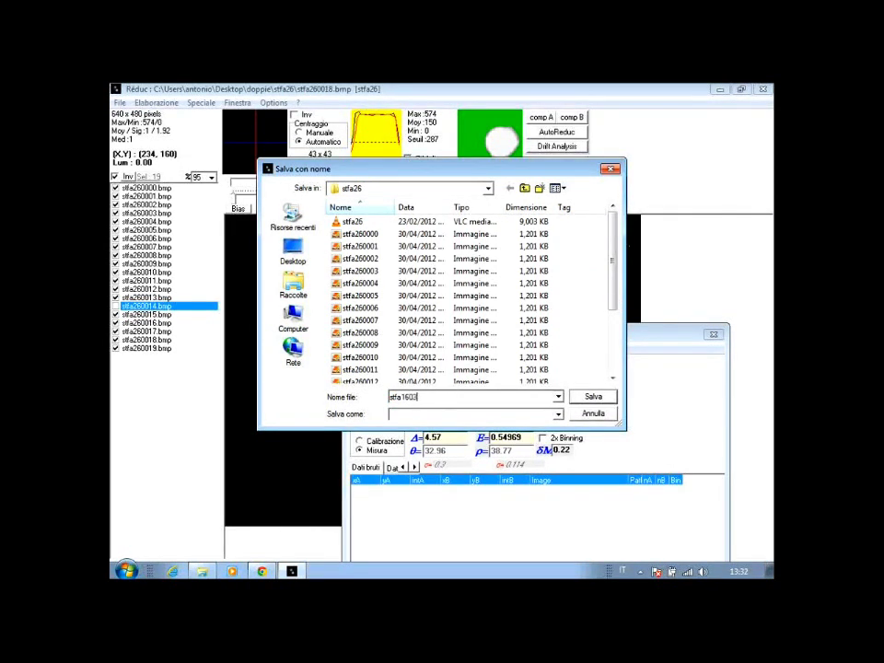
text(3)
click(404, 187)
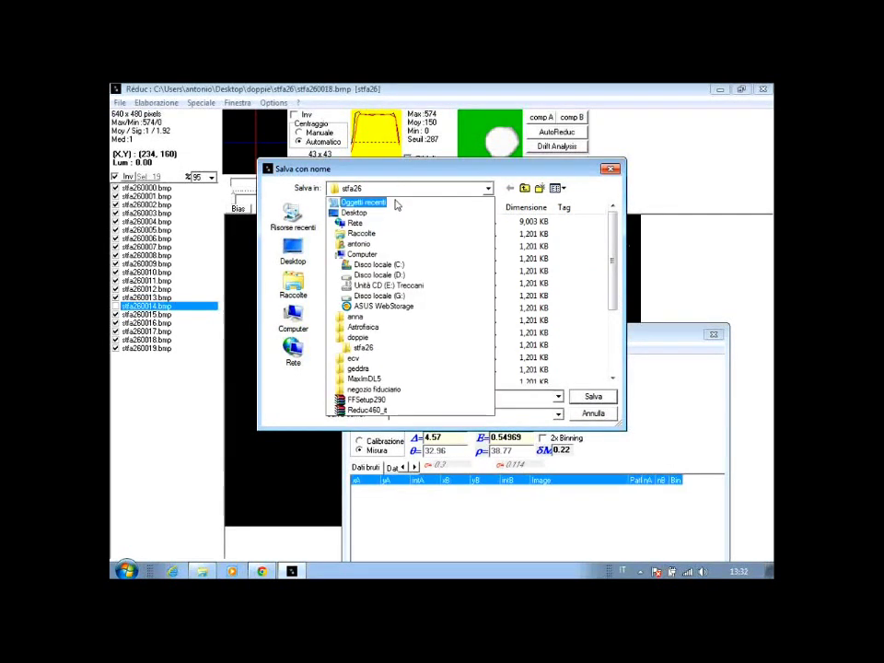
click(388, 337)
click(368, 261)
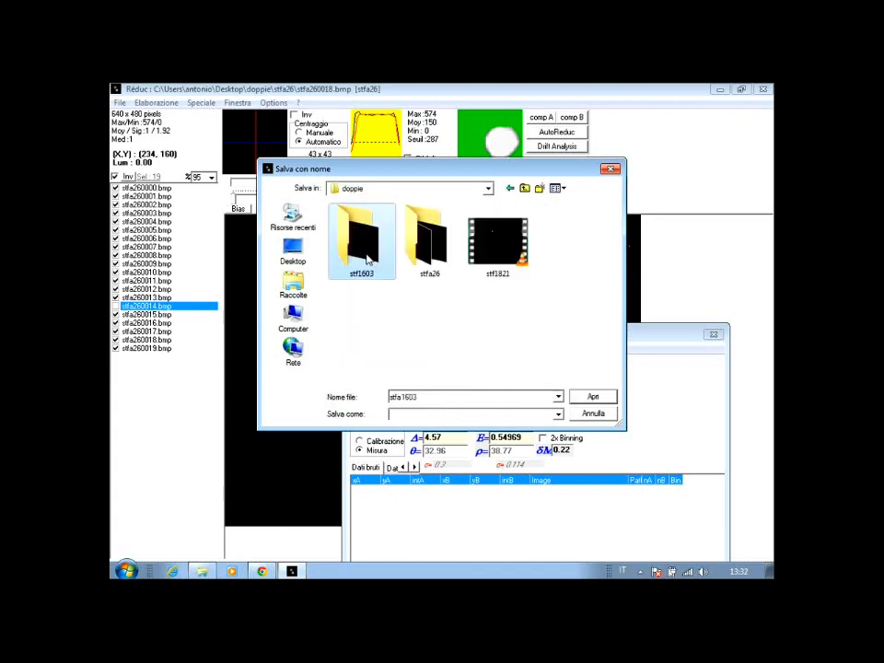
click(592, 397)
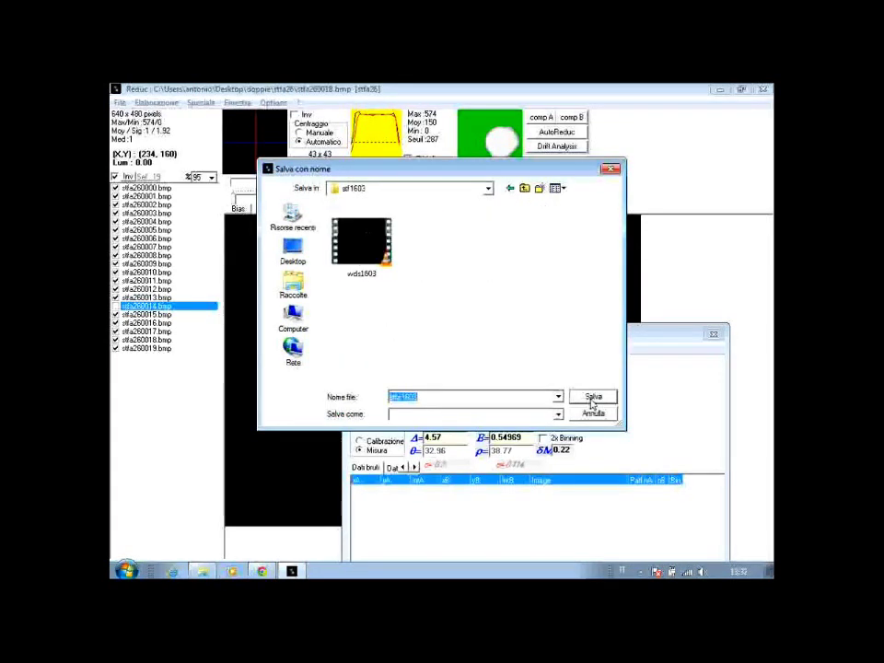
click(592, 397)
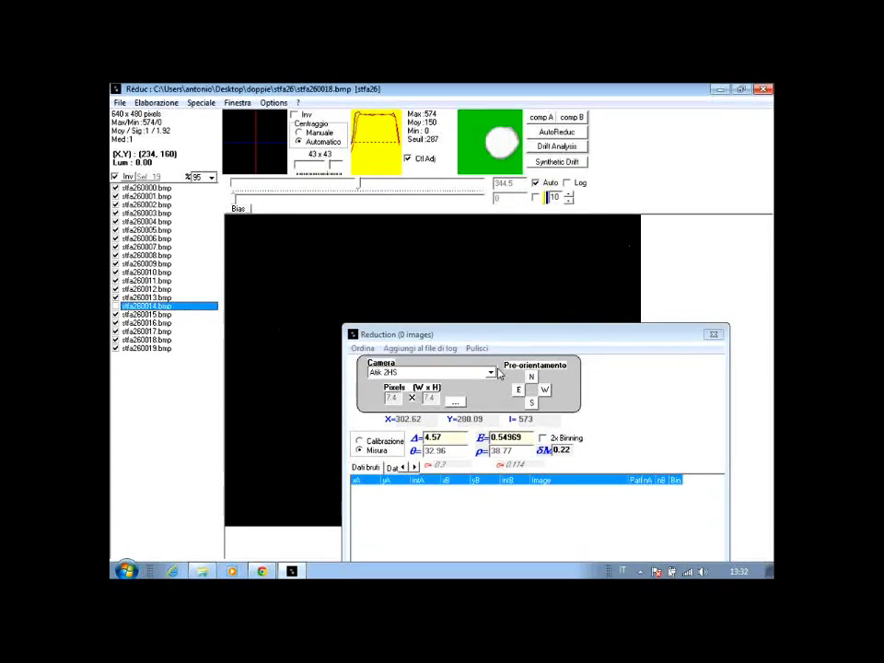
Start opening image files and browse to the stf1603 folder inside doppie
drag(450, 339, 482, 361)
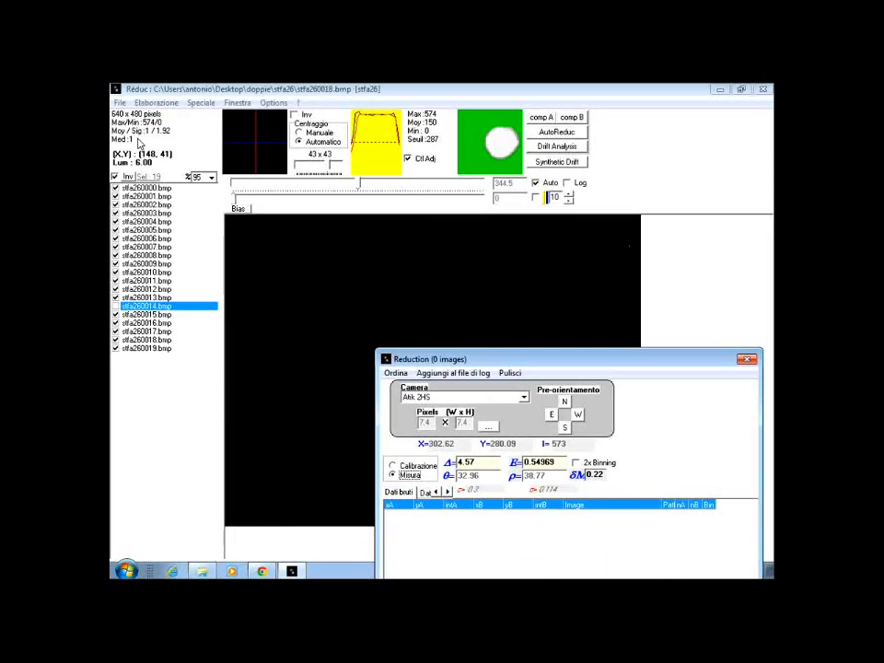
click(120, 102)
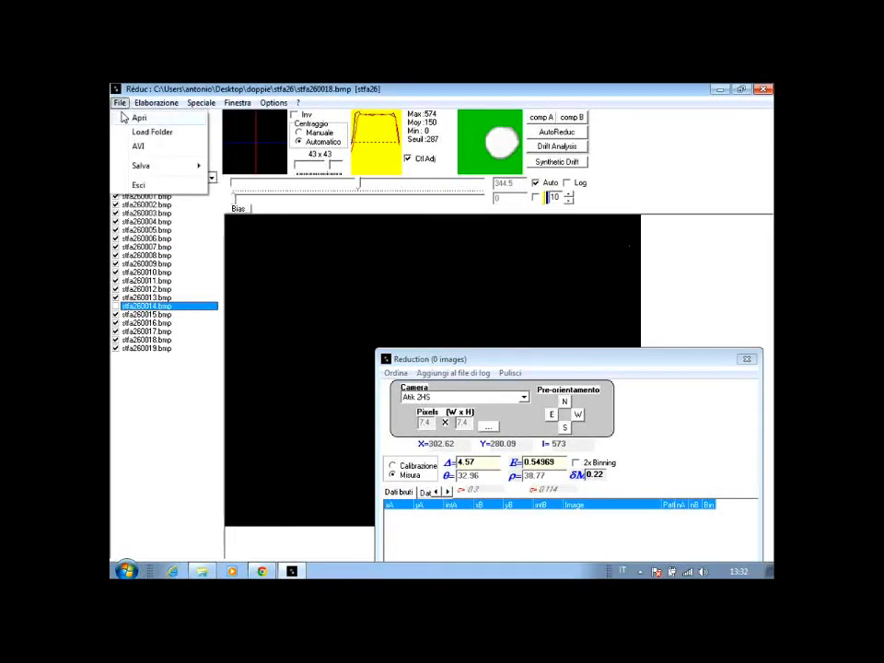
click(139, 119)
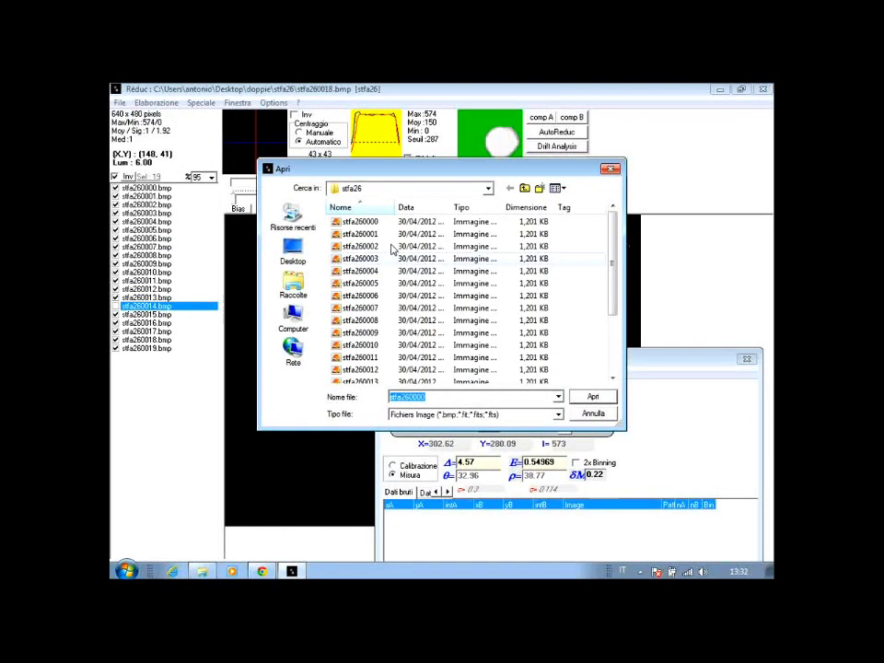
key(BackSpace)
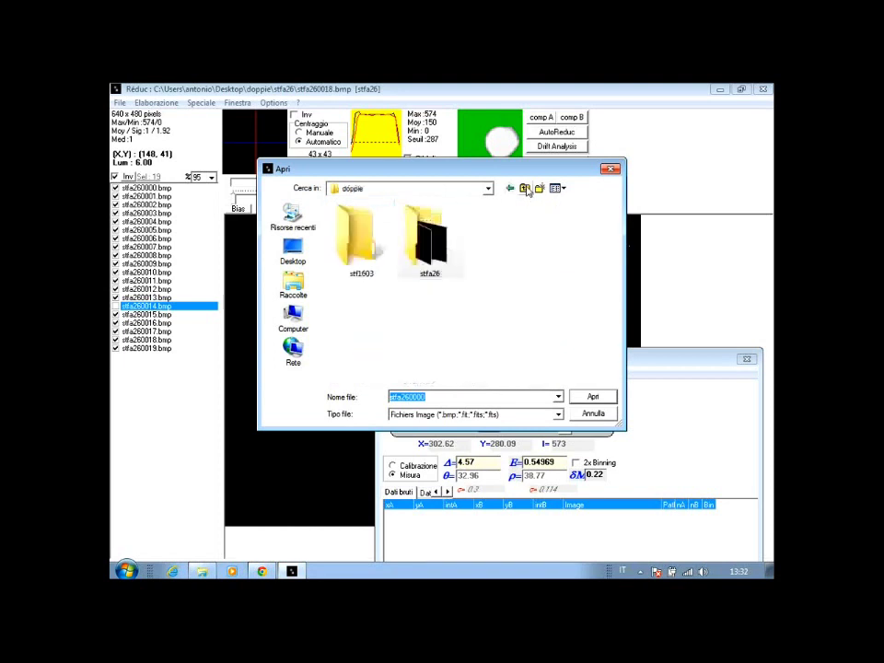
double_click(368, 245)
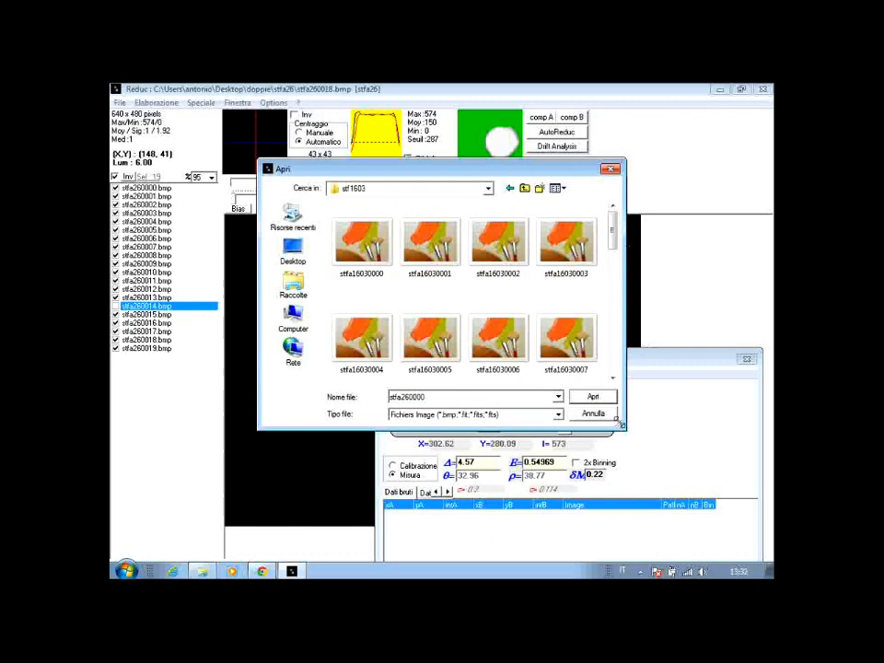
Enlarge the file dialog, list the files with details, and open all frames from stfa16030000 to stfa16030031
drag(620, 423, 770, 560)
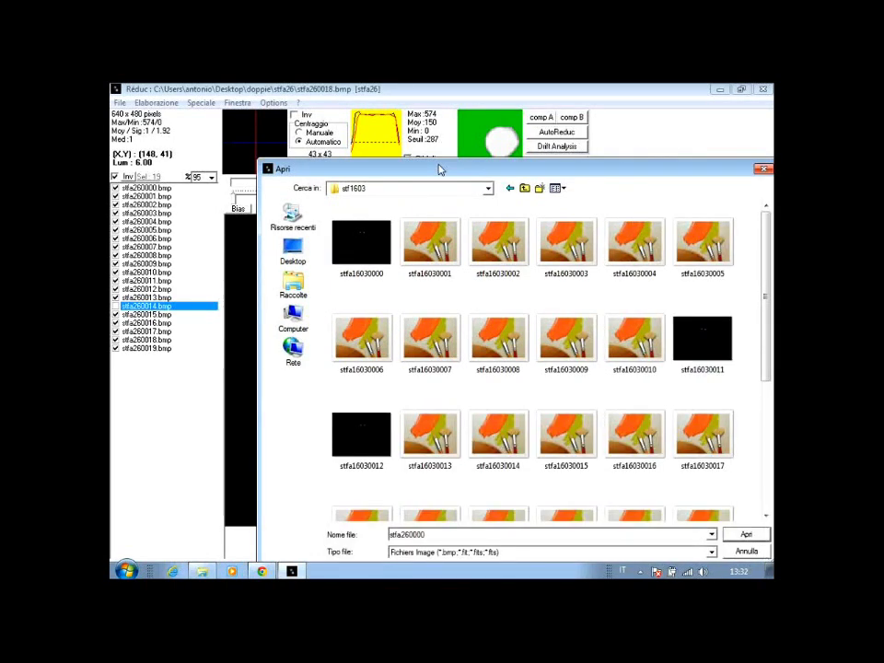
double_click(440, 170)
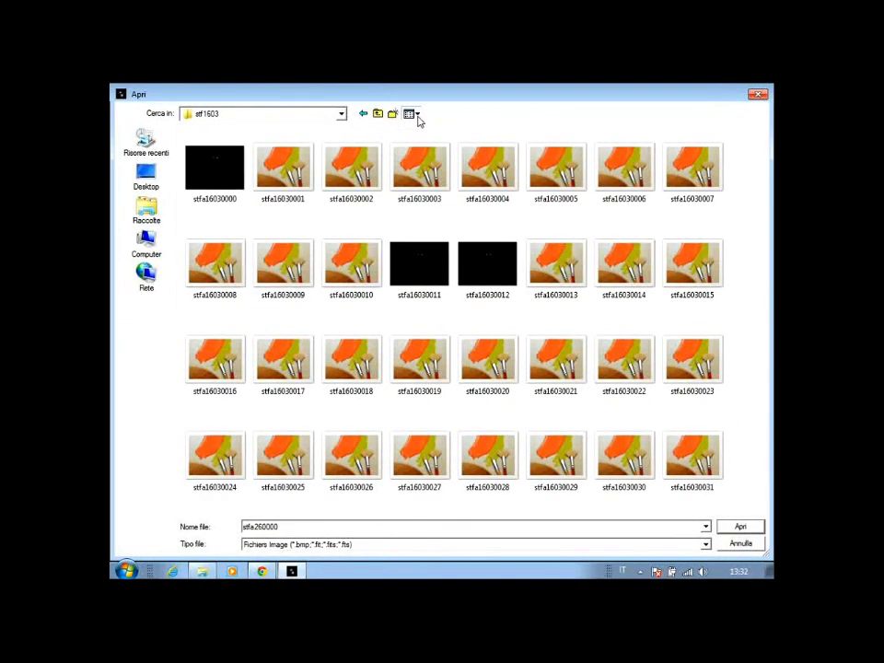
click(417, 114)
click(441, 202)
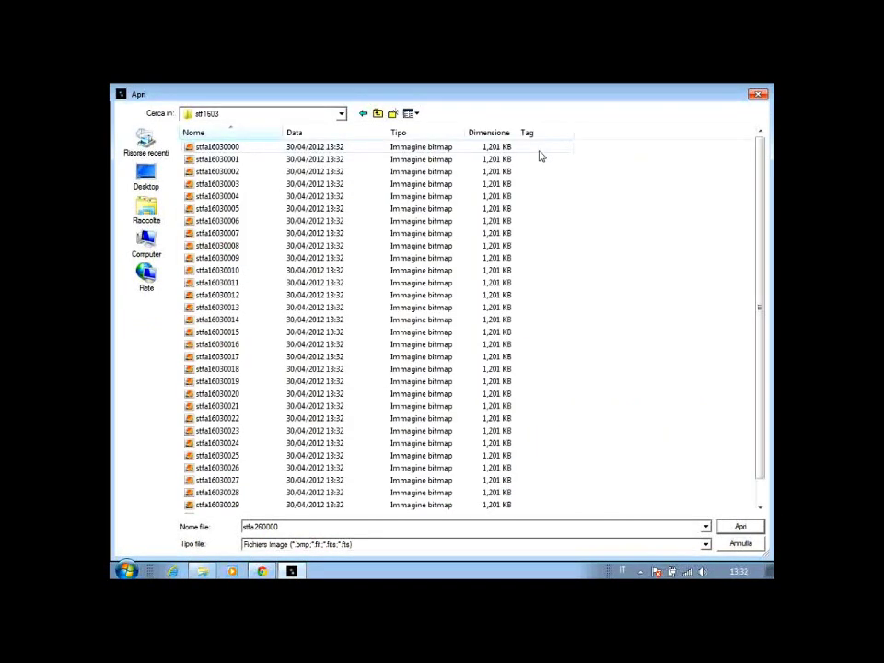
drag(470, 198, 221, 543)
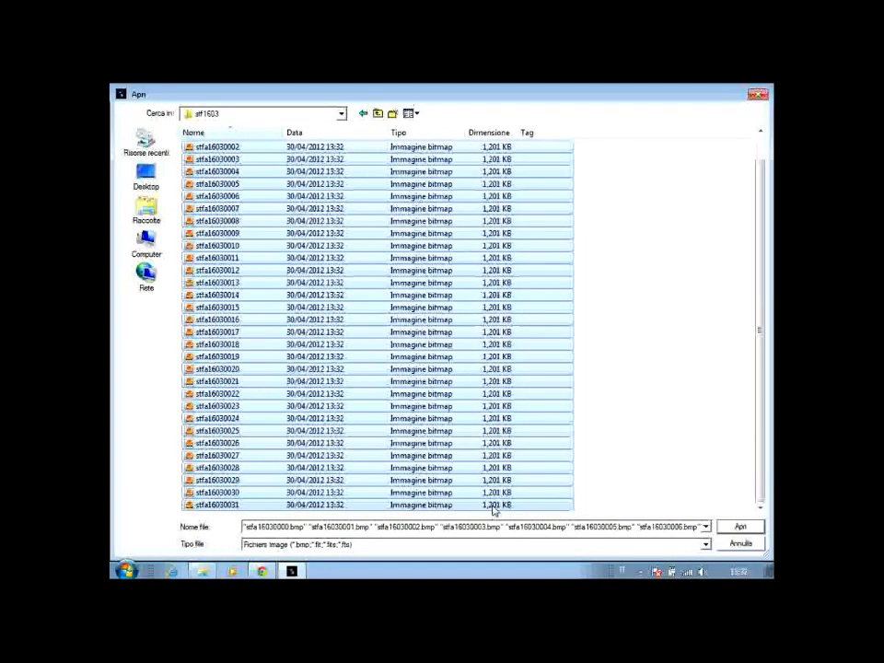
click(738, 525)
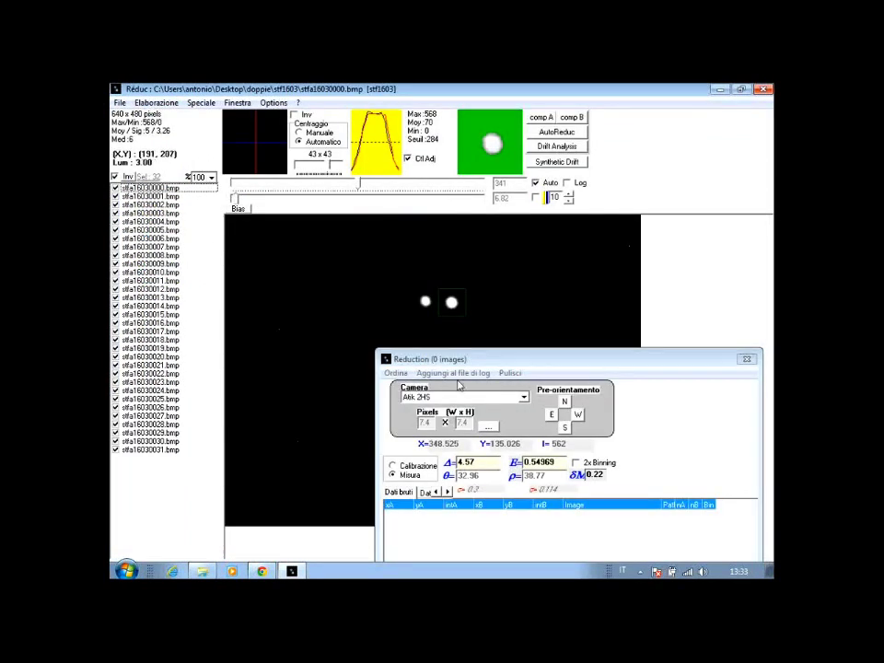
Move the Reduction window clear of the two stars and reduce the centring box to 33 x 33
drag(521, 367, 528, 398)
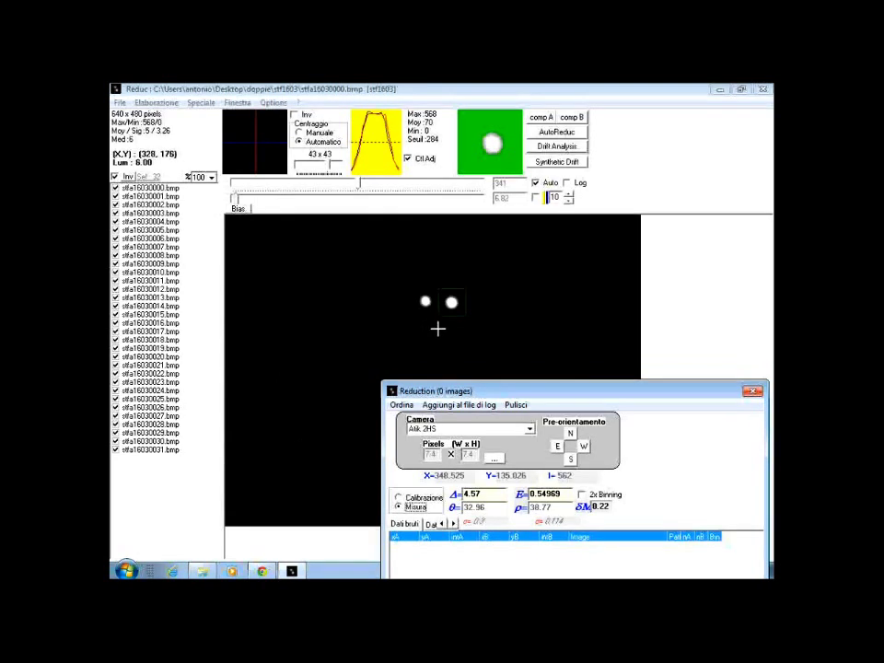
drag(482, 392, 628, 231)
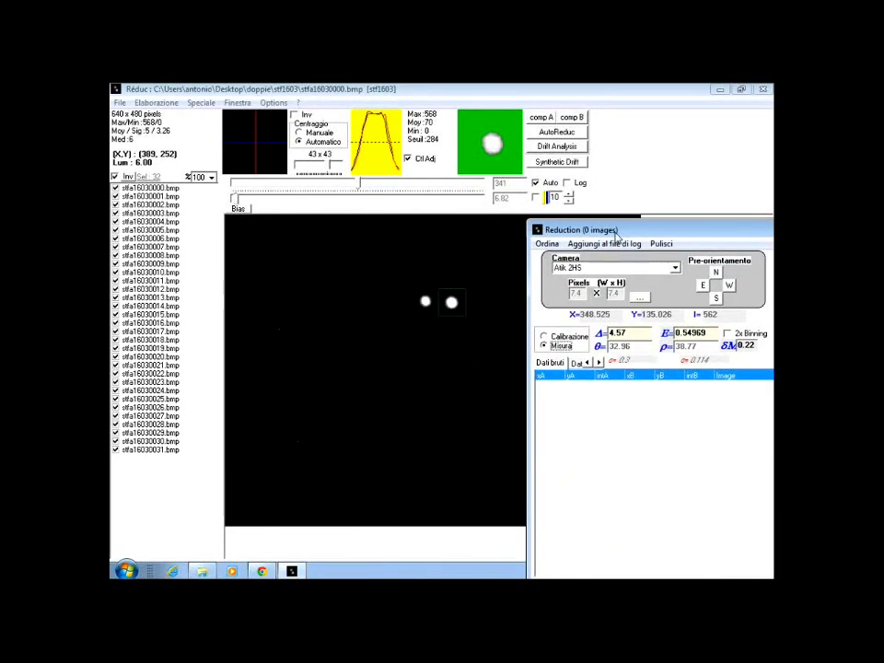
drag(329, 168, 322, 174)
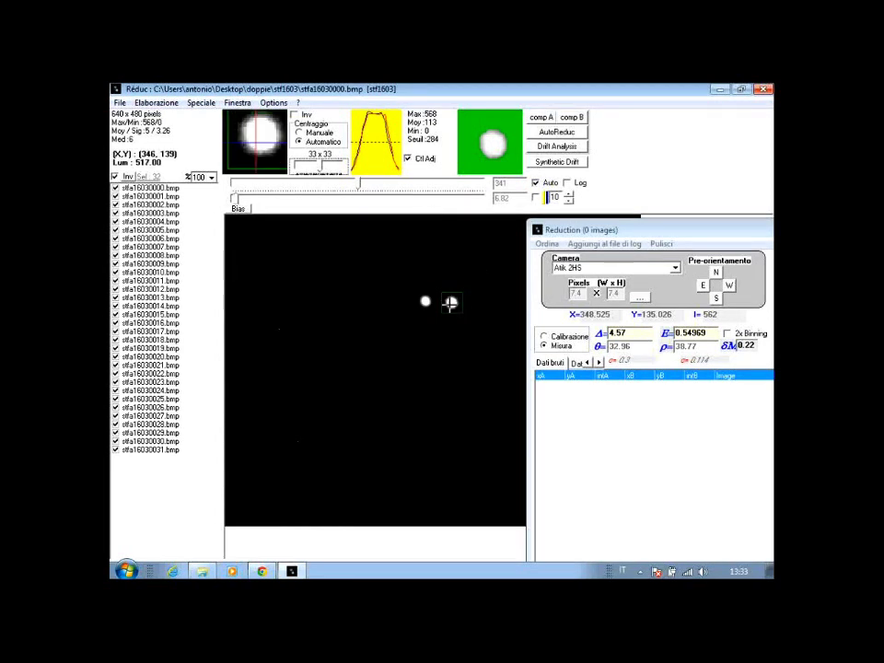
In frame stfa16030000, register the brighter star on the right as component A and the star on the left as component B
click(541, 119)
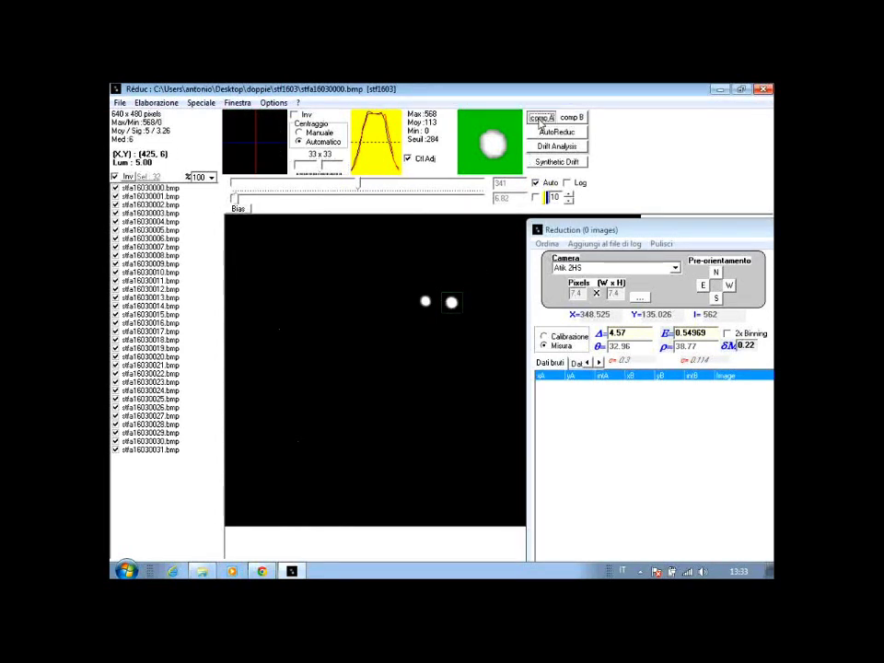
click(541, 119)
click(426, 299)
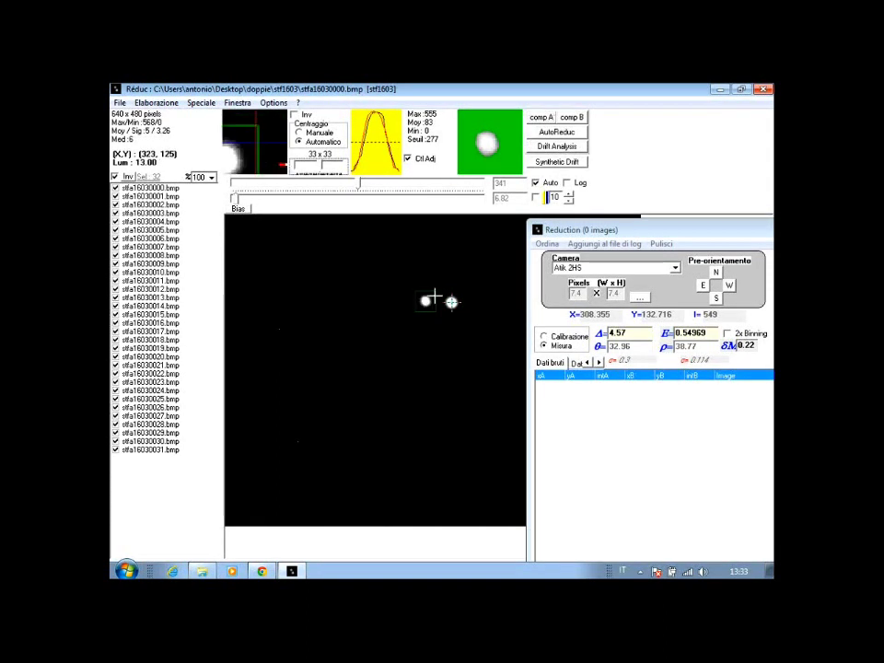
click(571, 118)
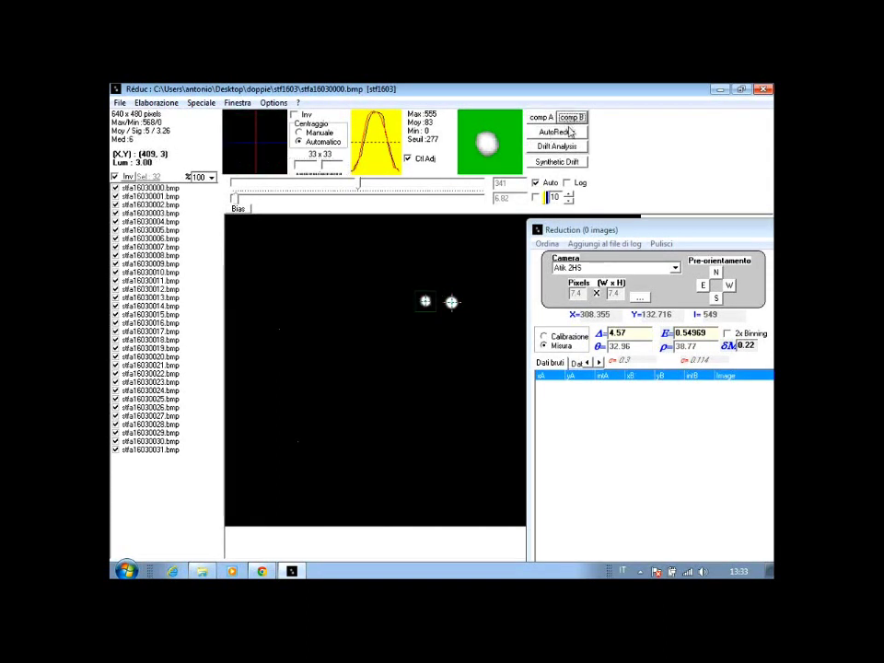
Run AutoReduc on all the loaded frames and check the raw measurements of the first frames one by one against the stars
click(570, 132)
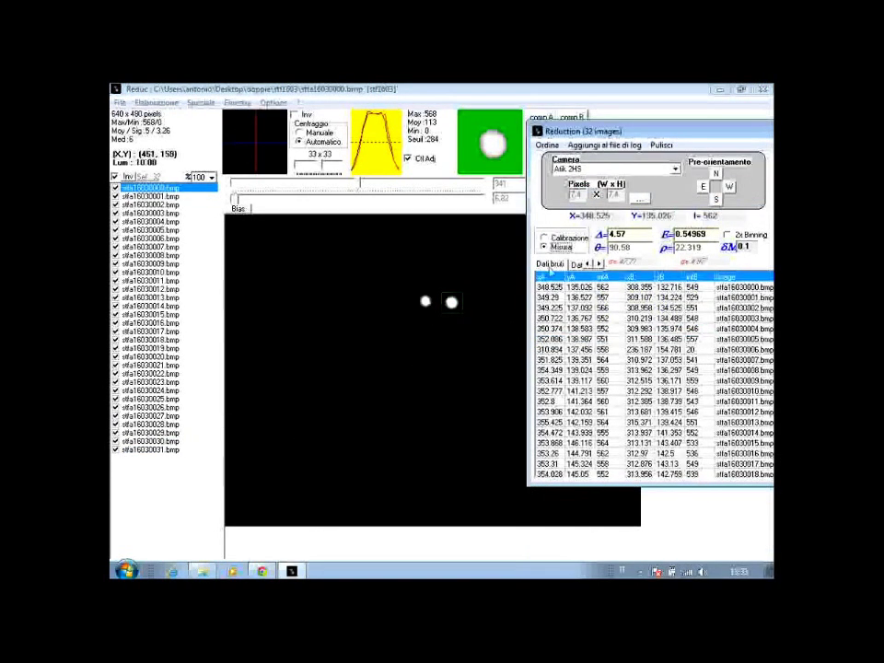
click(550, 288)
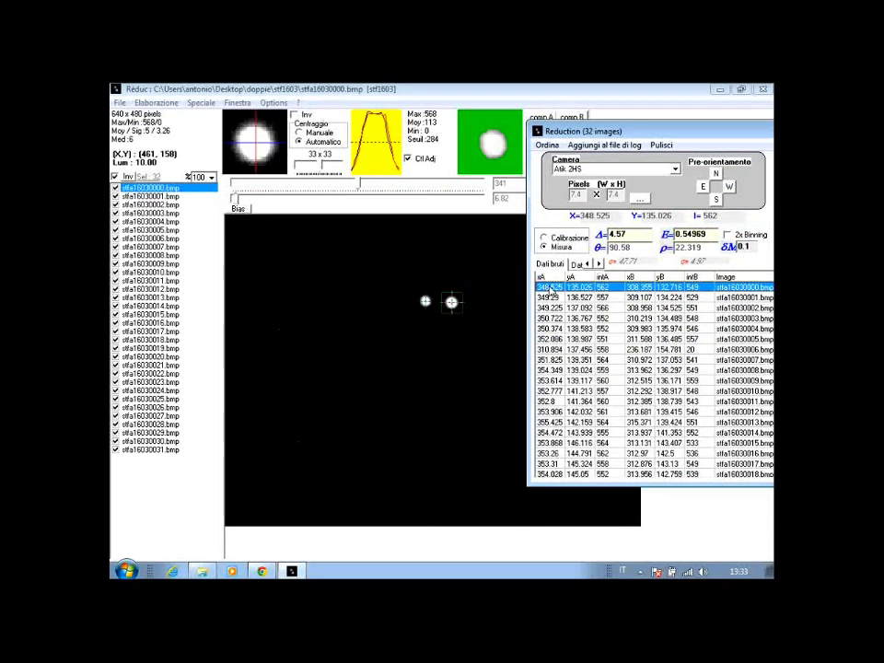
click(599, 297)
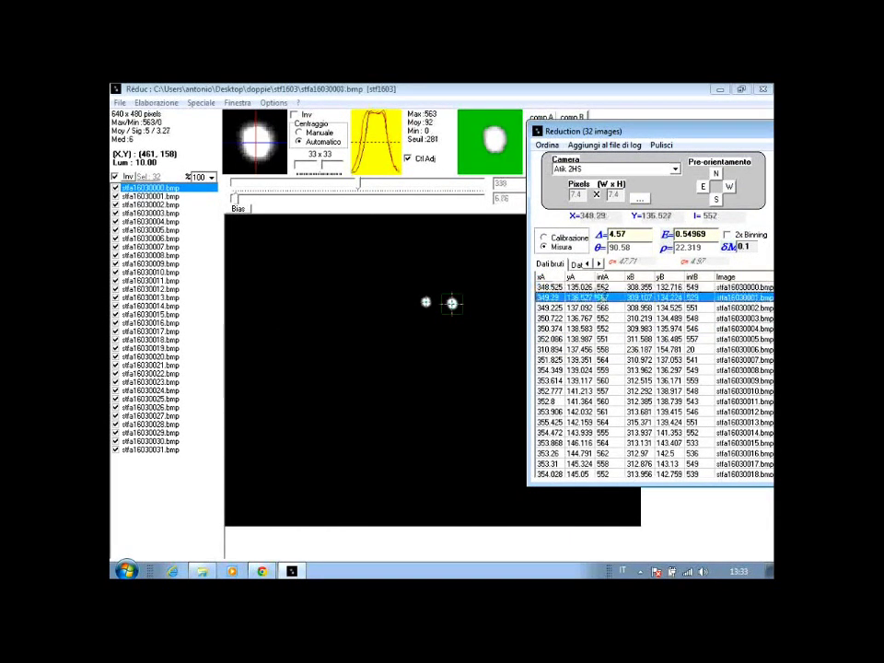
key(Down)
key(Down)
key(Down)
key(Down)
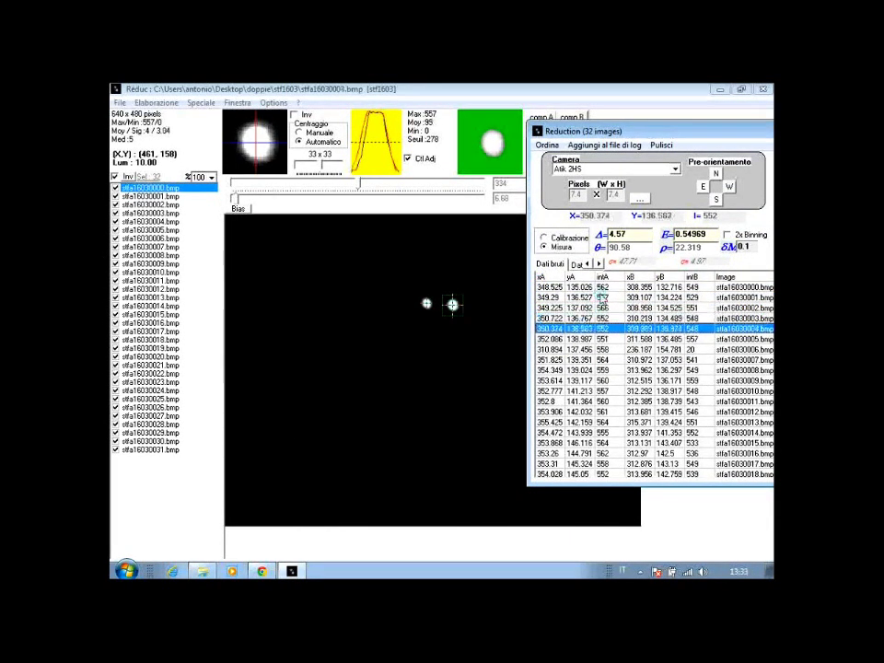
key(Down)
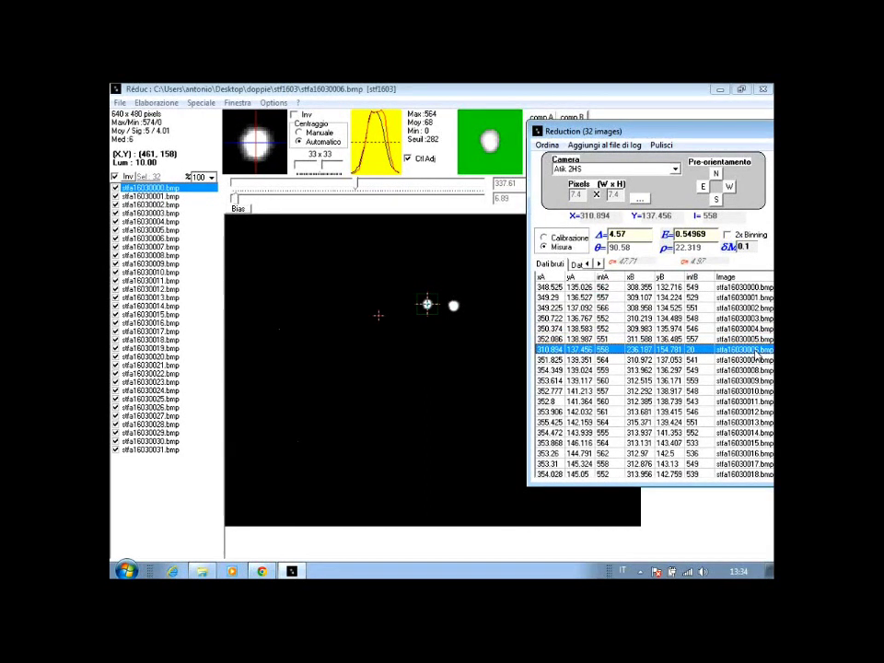
Exclude frame stfa16030006 from the selected frames and delete its measurement from the raw data
click(114, 238)
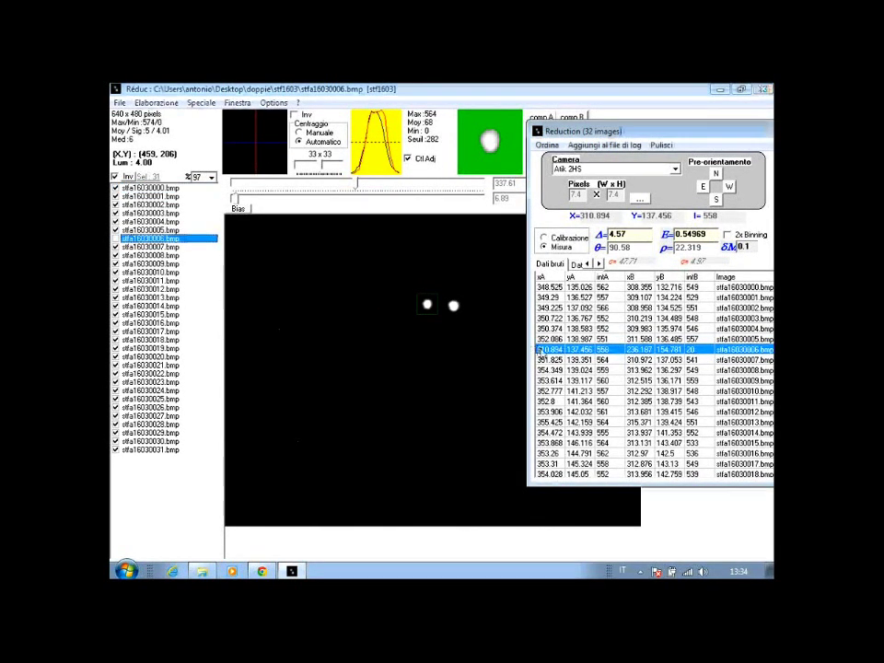
right_click(541, 352)
click(578, 368)
Step through the raw measurements from frame stfa16030008 onward, checking that the markers sit on both stars
click(587, 360)
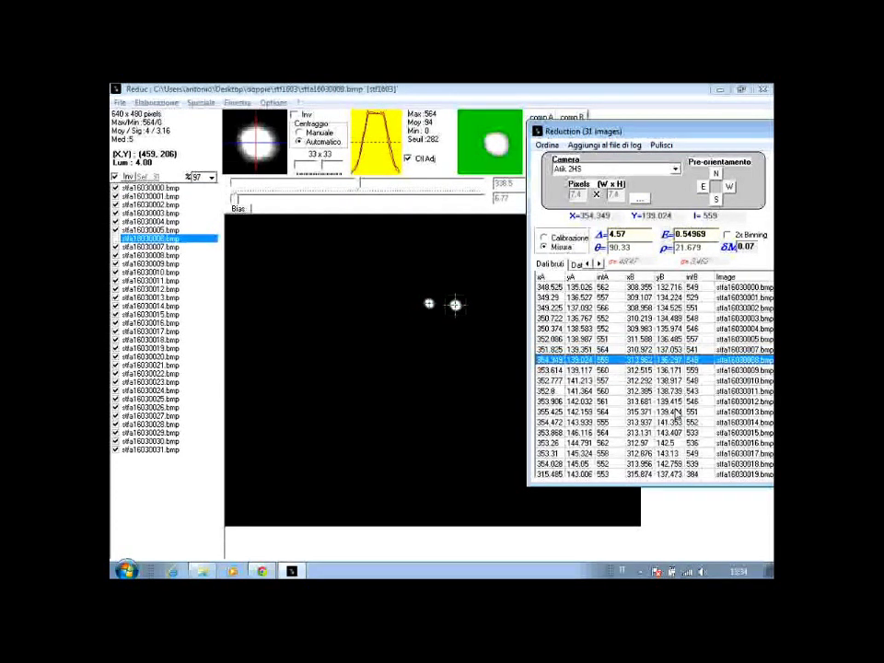
key(Down)
key(Down)
key(Down)
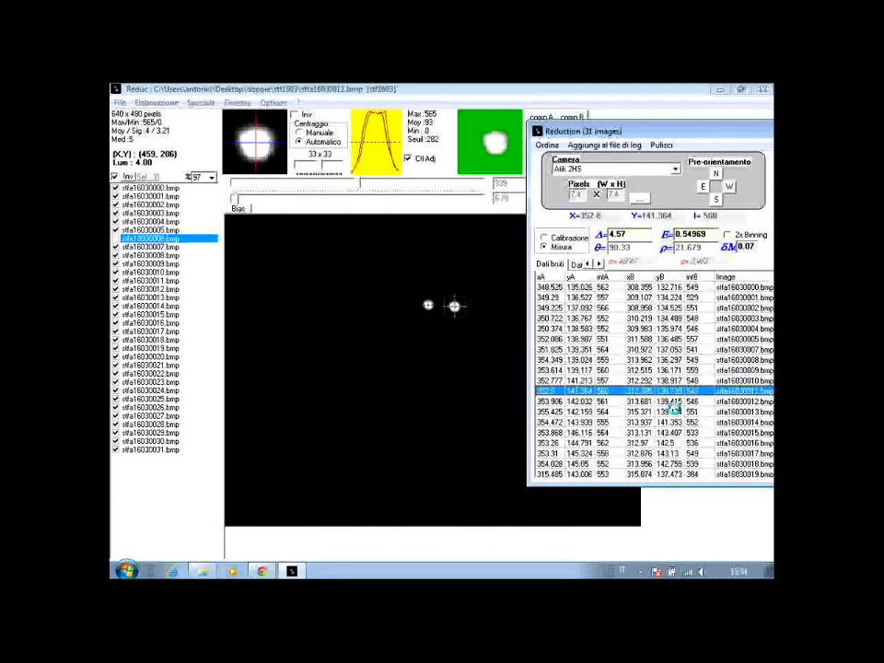
key(Down)
key(Down)
key(Down)
key(Down)
key(Down)
key(Down)
key(Down)
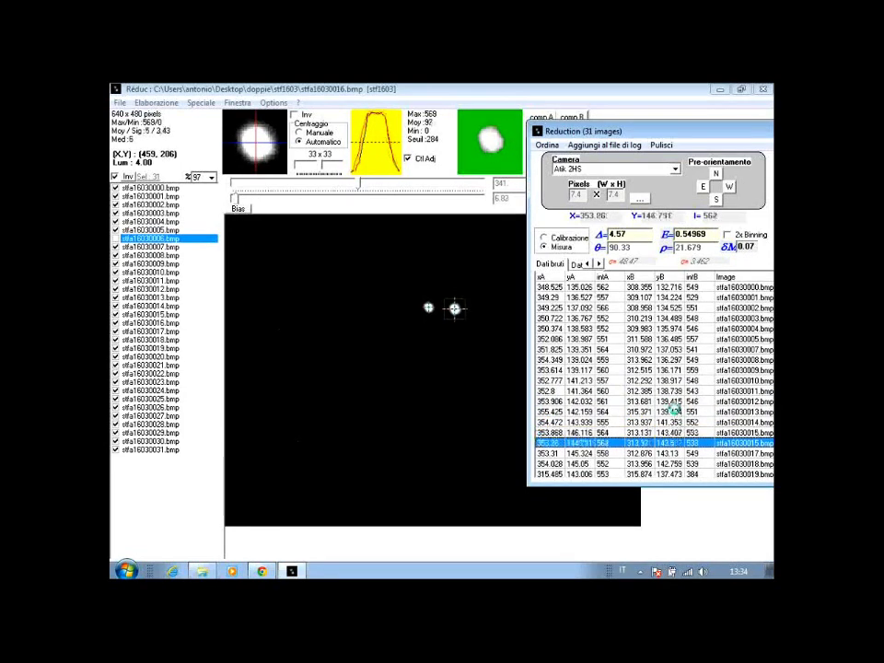
key(Down)
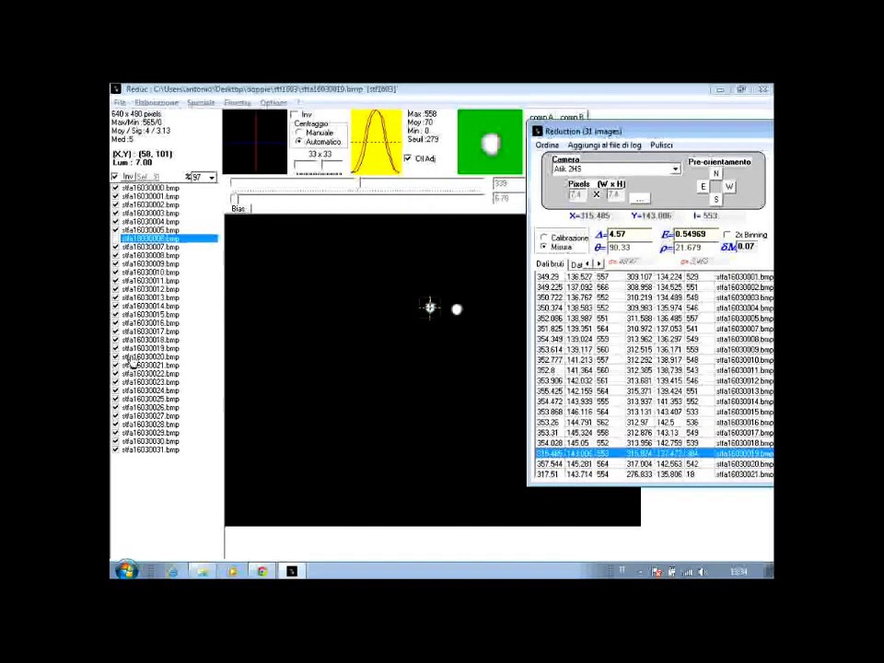
Delete the measurement of frame stfa16030019, whose markers both fall on the same star
click(542, 454)
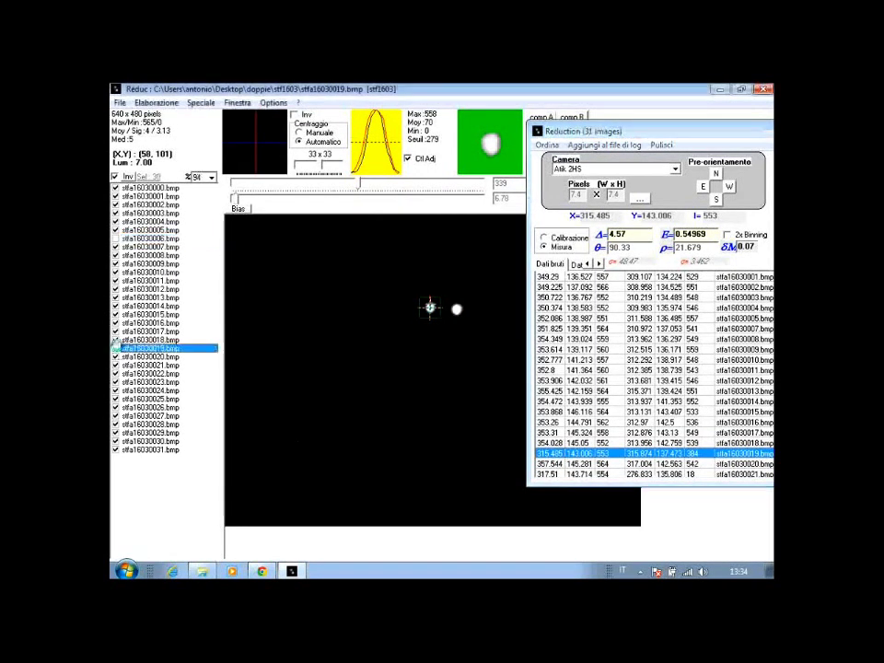
right_click(552, 456)
click(573, 460)
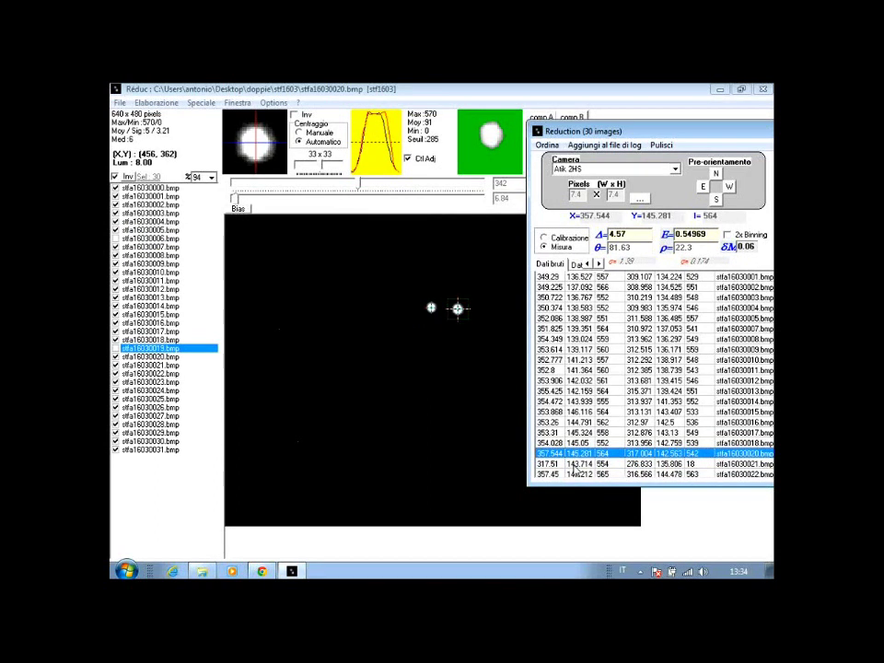
Exclude frame stfa16030021 from the selected frames and delete its measurement from the raw data
click(573, 465)
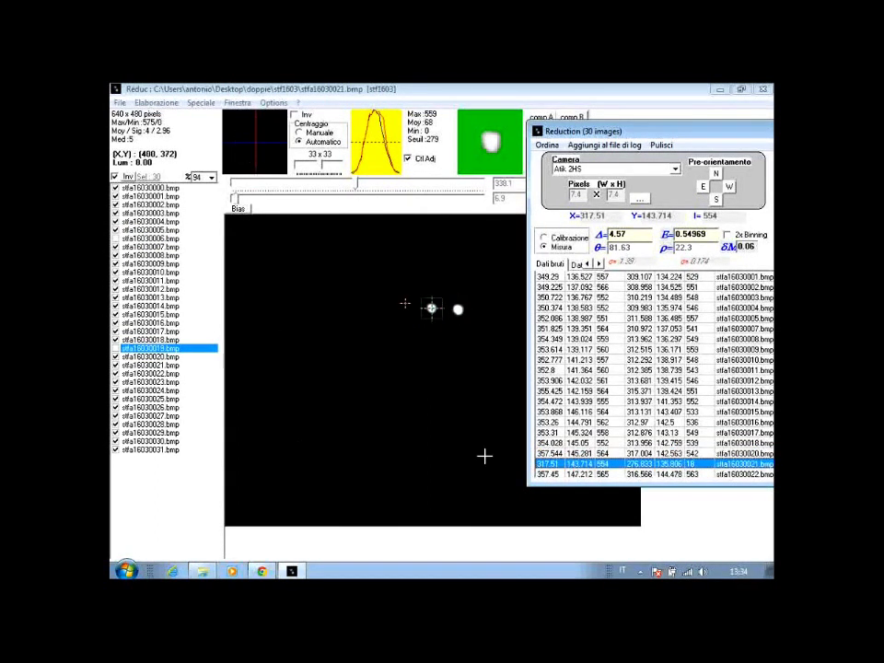
click(117, 365)
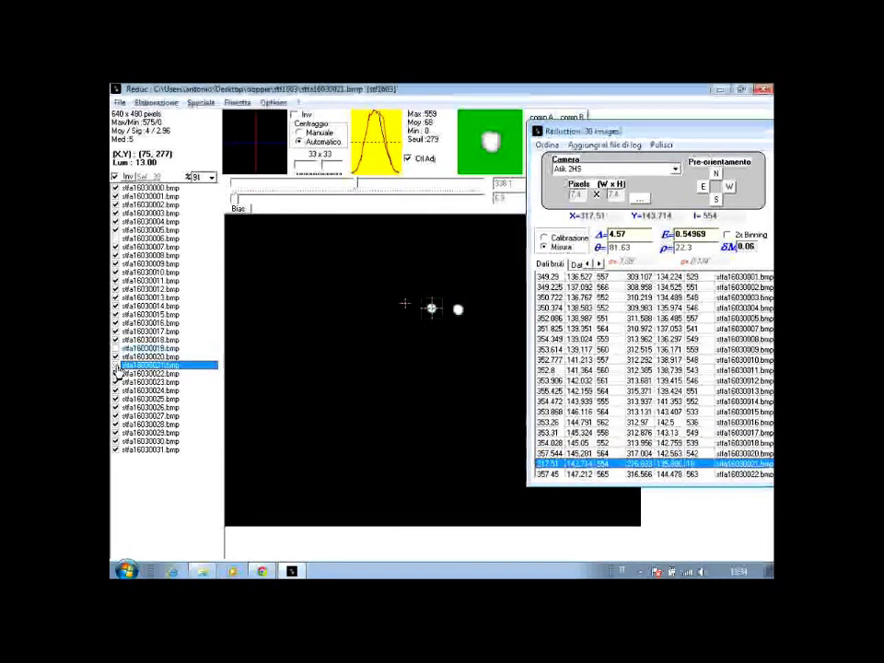
right_click(542, 467)
click(564, 468)
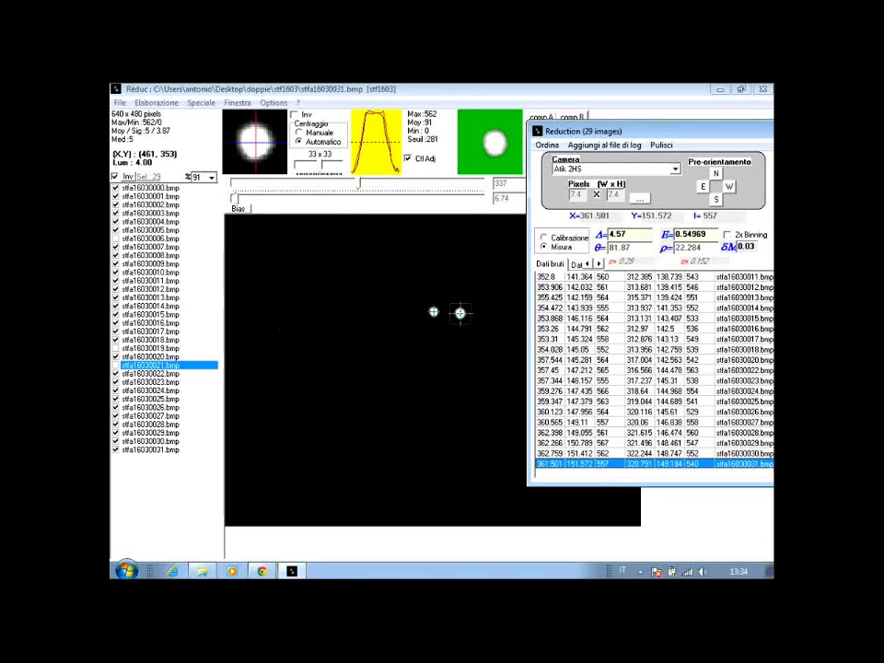
Reopen frame stfa16030021, clear the Reduction window off the stars, and remeasure the right star as component A and the left one as B
drag(640, 131, 591, 94)
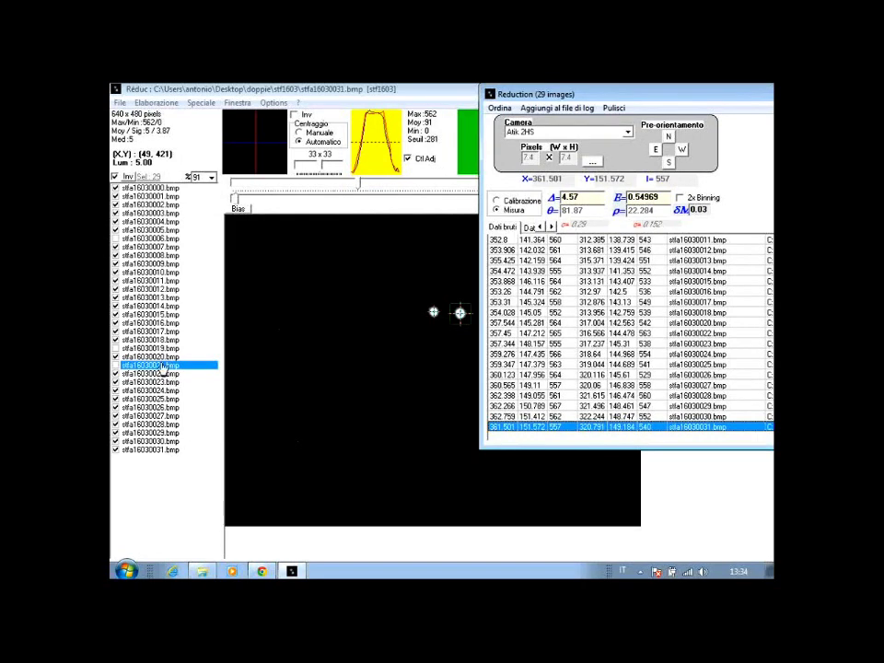
click(175, 408)
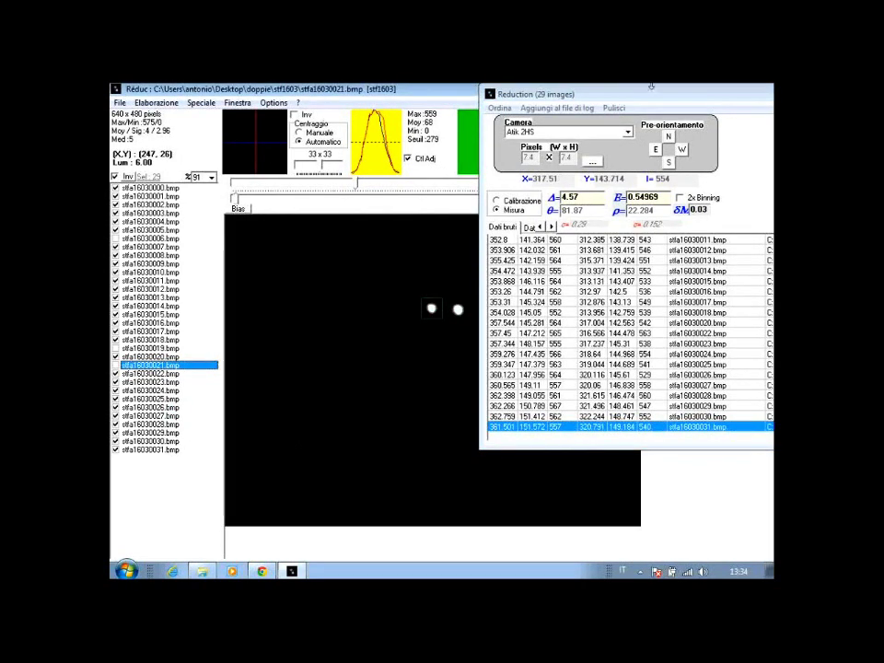
mouse_move(640, 88)
mouse_down()
mouse_move(644, 333)
mouse_move(640, 88)
mouse_move(635, 342)
mouse_move(623, 341)
mouse_move(645, 95)
mouse_up()
click(459, 311)
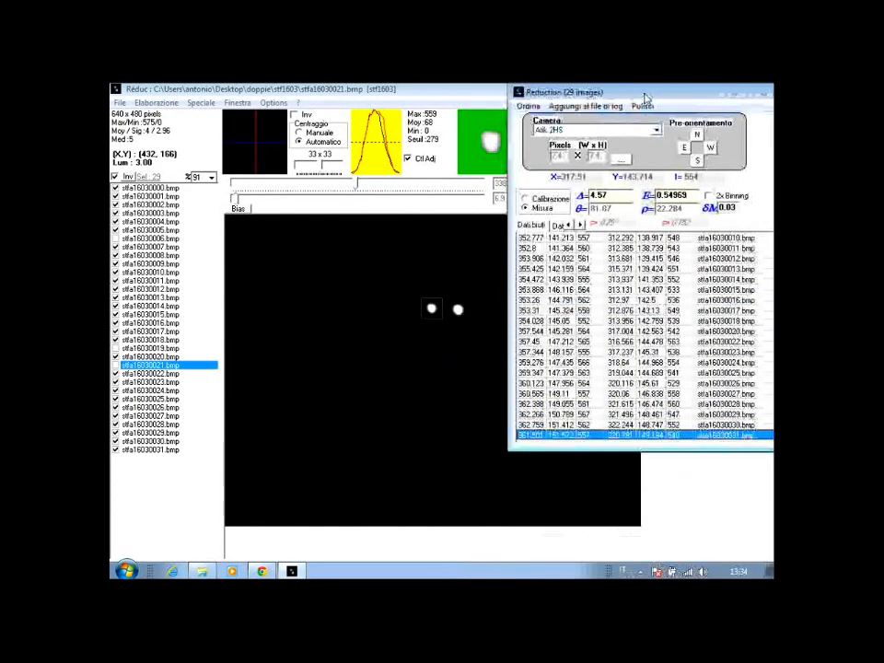
drag(515, 332, 587, 333)
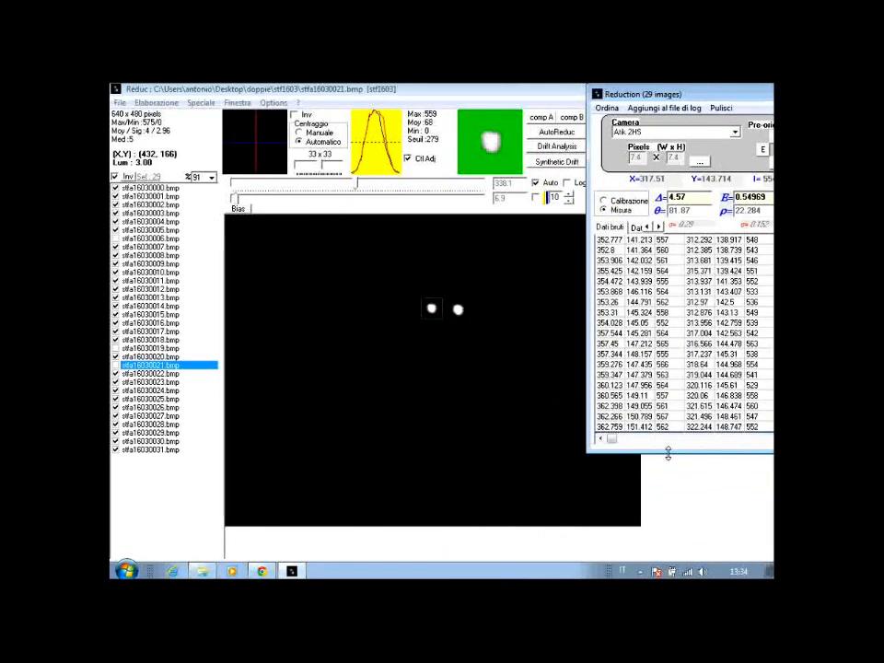
drag(671, 453, 671, 532)
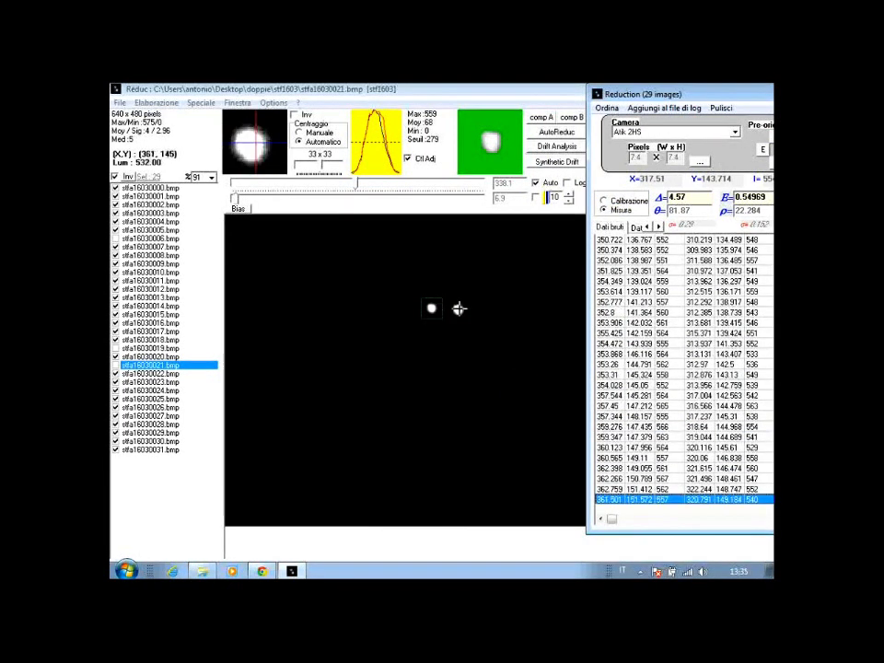
click(458, 309)
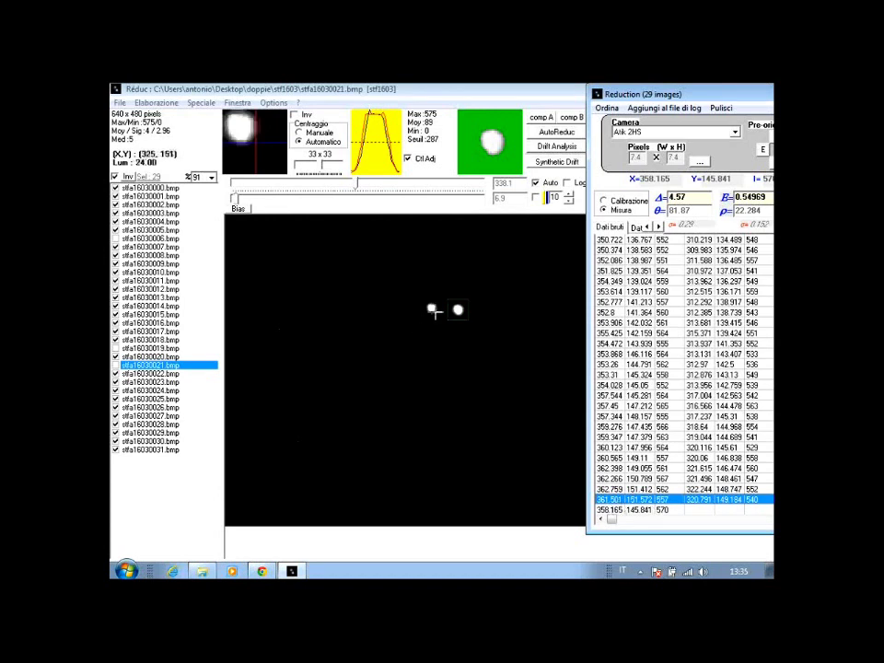
click(432, 307)
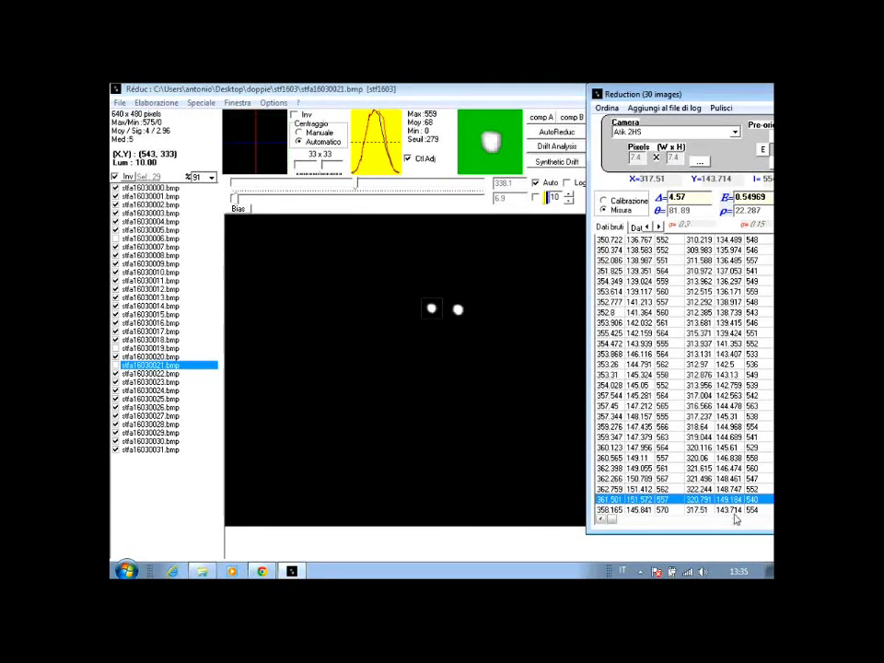
Bring the whole Reduction window into view, show the processed data, and delete the outlier measurement of frame stfa16030009
drag(749, 95, 475, 95)
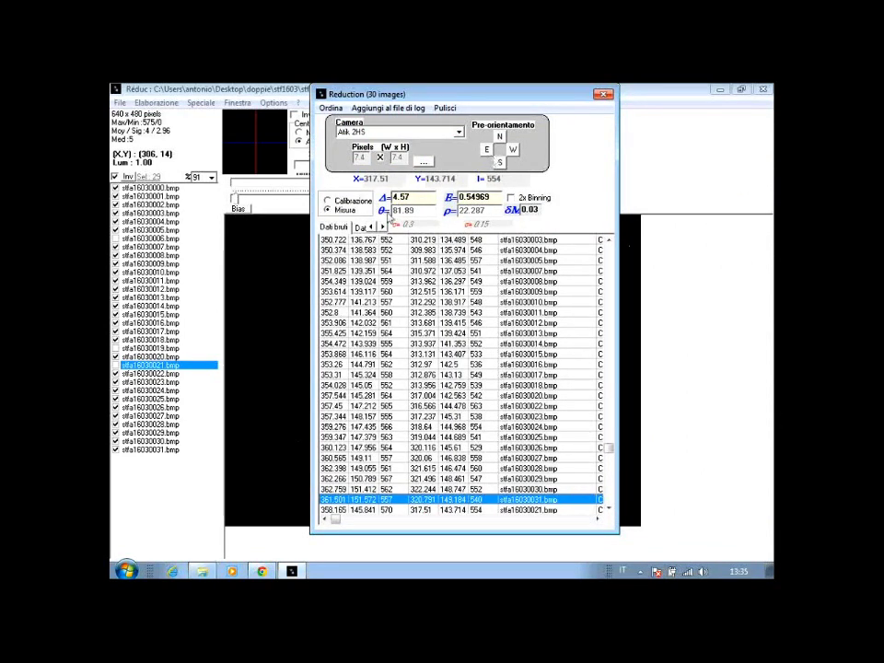
click(361, 228)
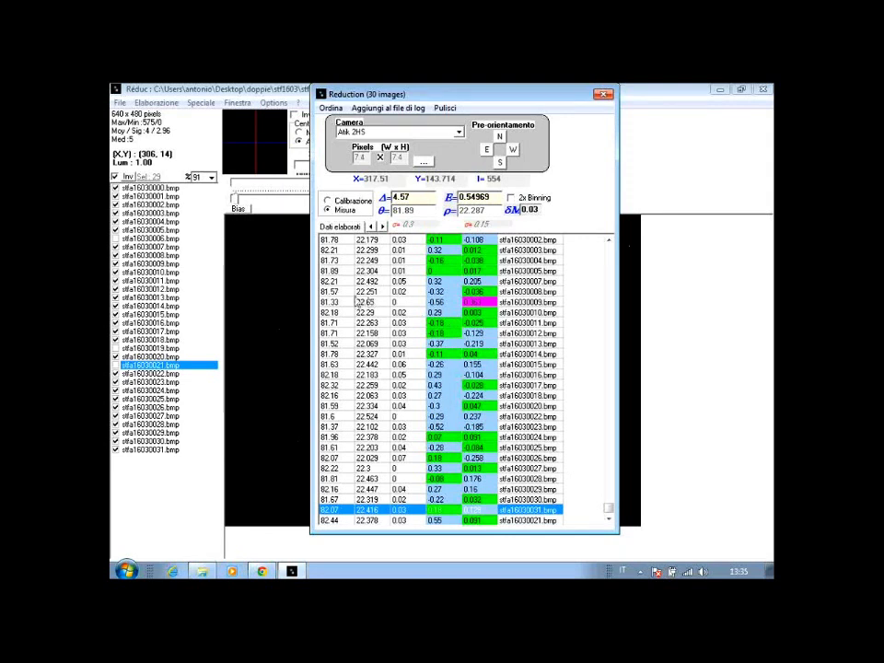
click(350, 302)
right_click(348, 304)
click(354, 309)
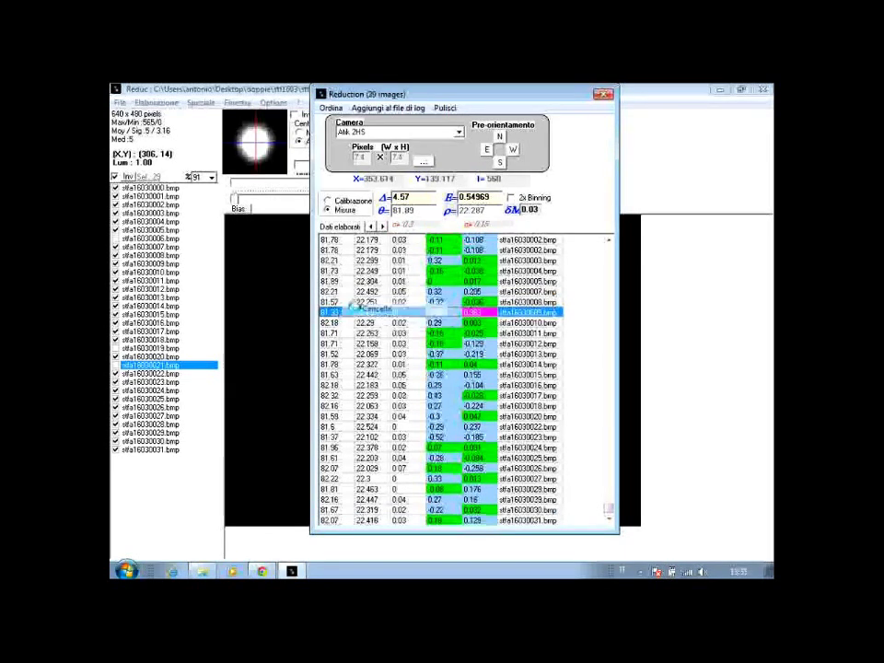
Examine the theta and rho residuals across the whole list of processed measurements, widening the Reduction window
click(608, 240)
click(608, 514)
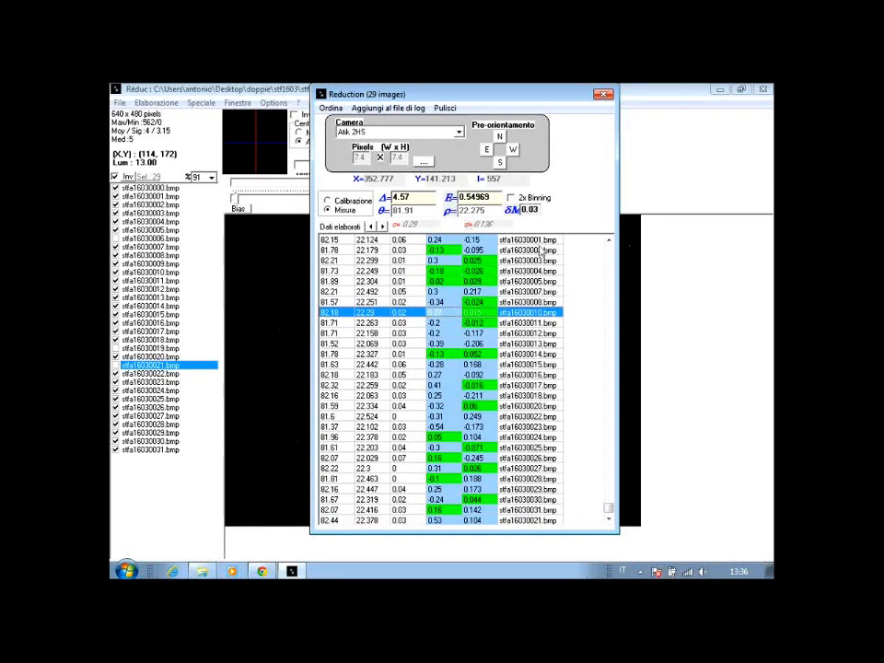
scroll(612, 258, up, 2)
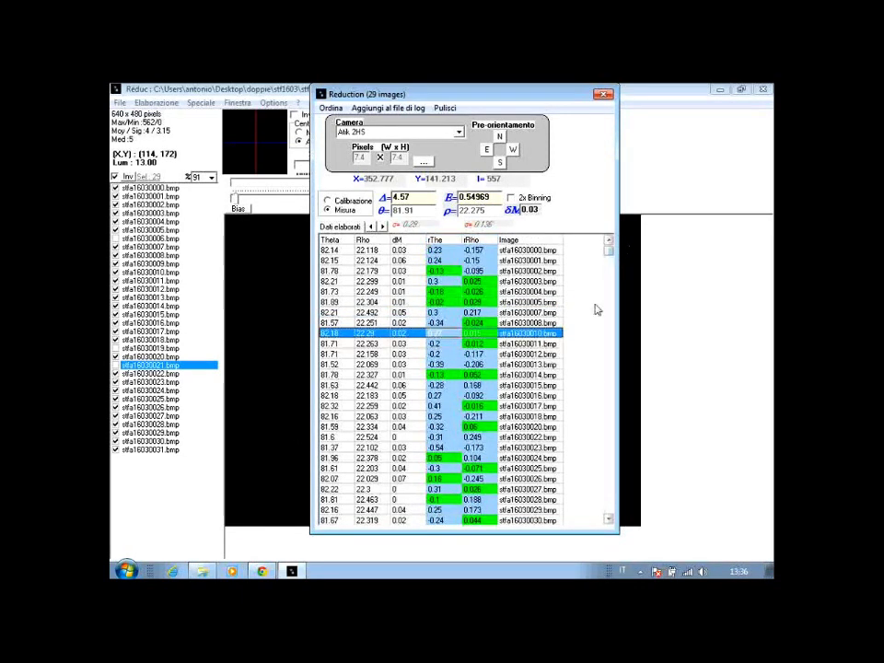
scroll(611, 451, down, 2)
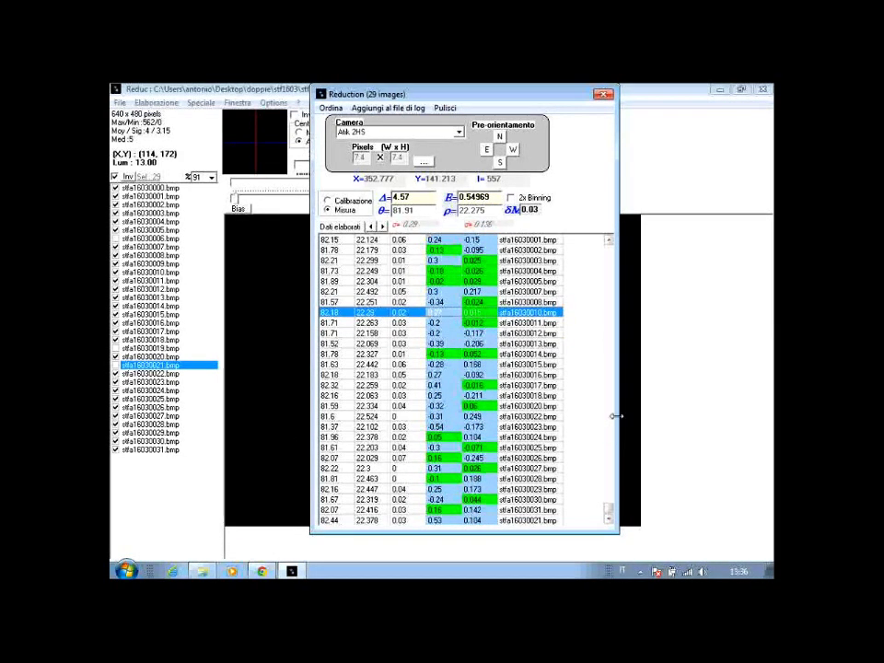
drag(616, 383, 686, 377)
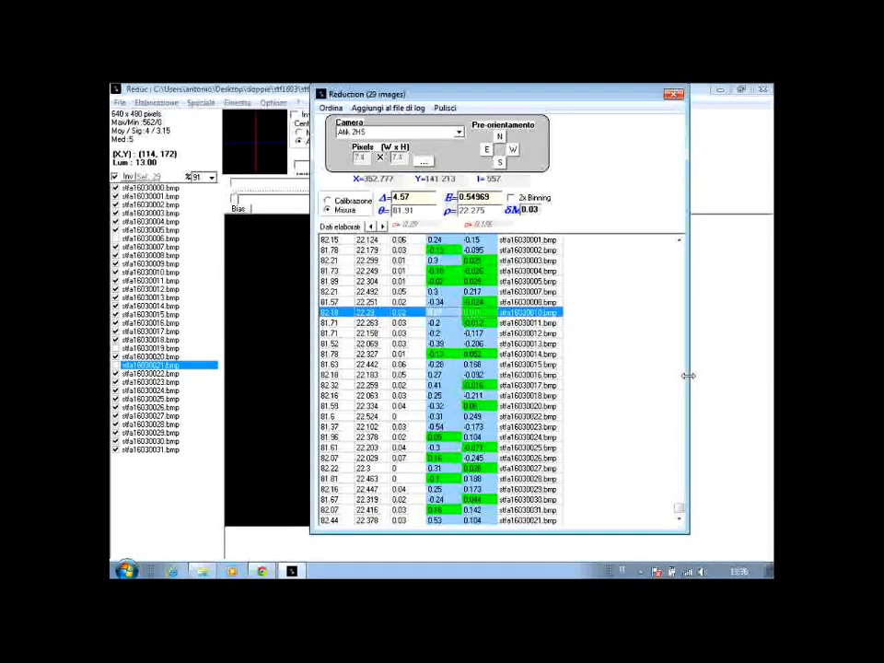
View the form for adding the STF1603 result to the log file, and close it without adding an entry
click(371, 109)
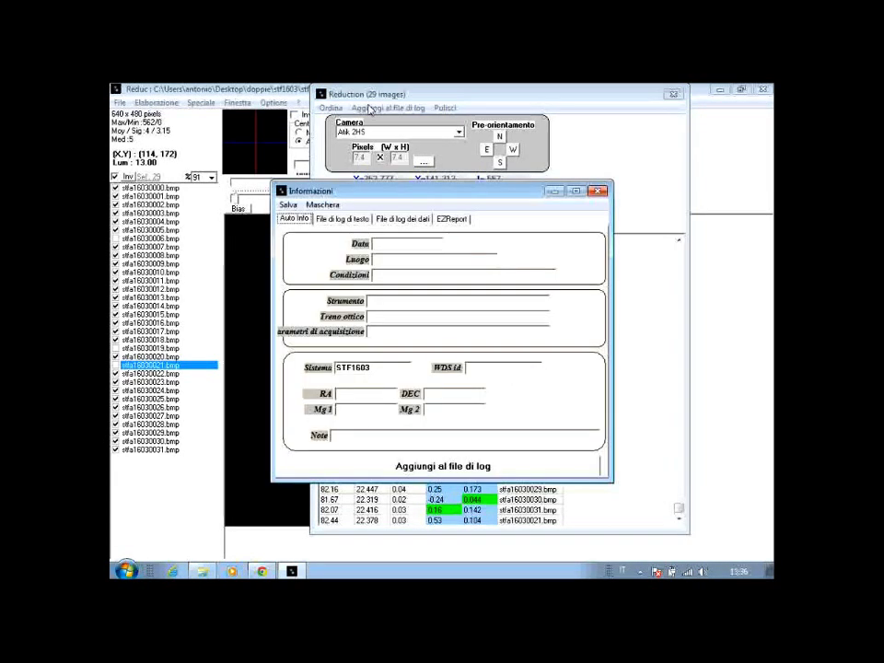
click(598, 190)
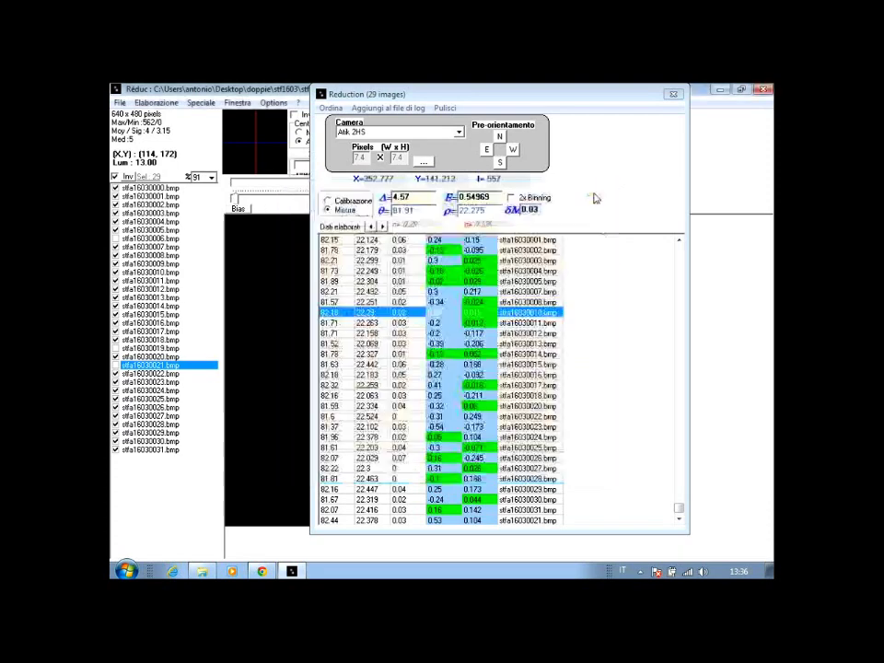
Close the Reduction window, reopen it to view the measurement results once more, and close it again
click(673, 95)
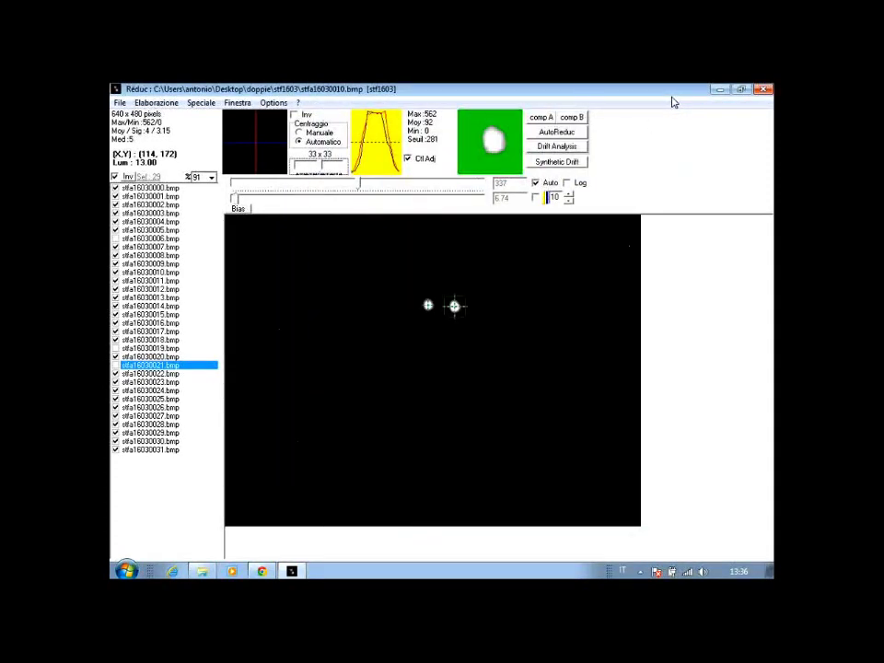
click(237, 102)
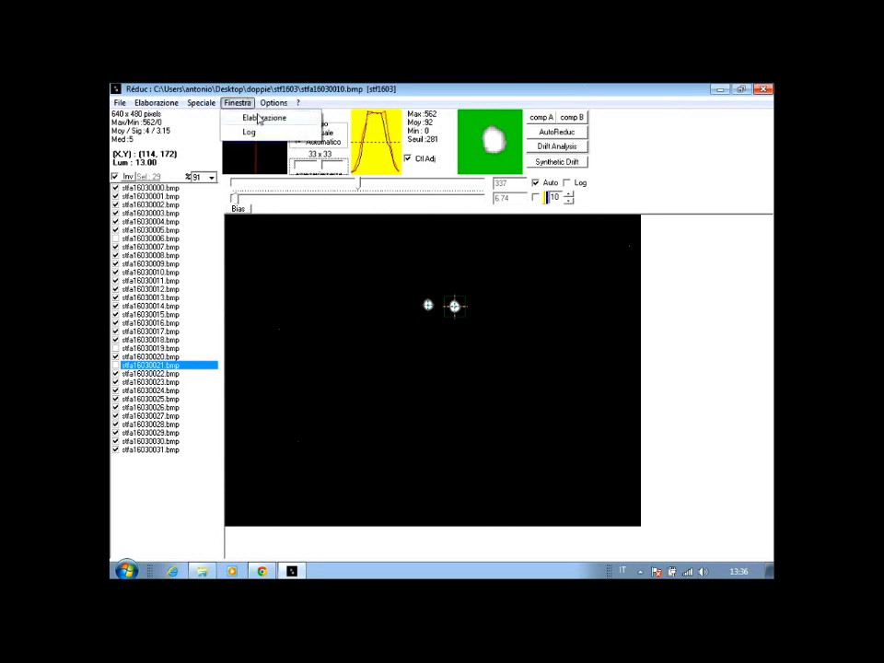
click(251, 119)
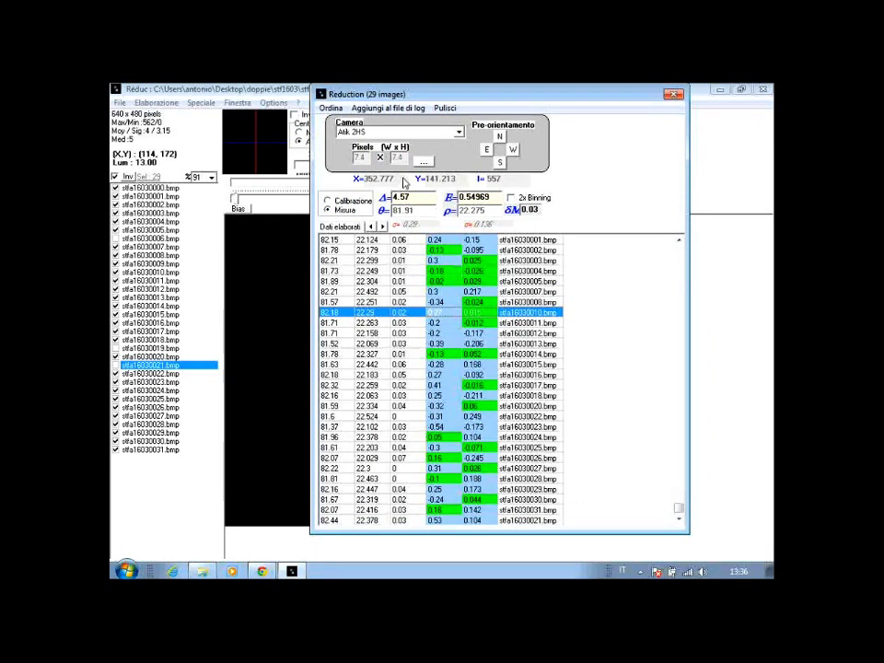
click(675, 95)
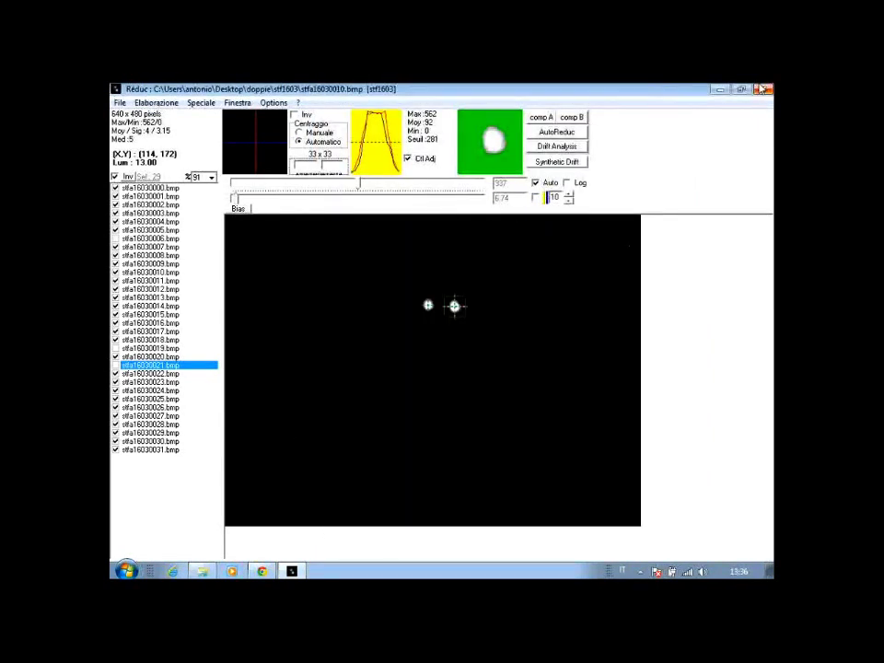